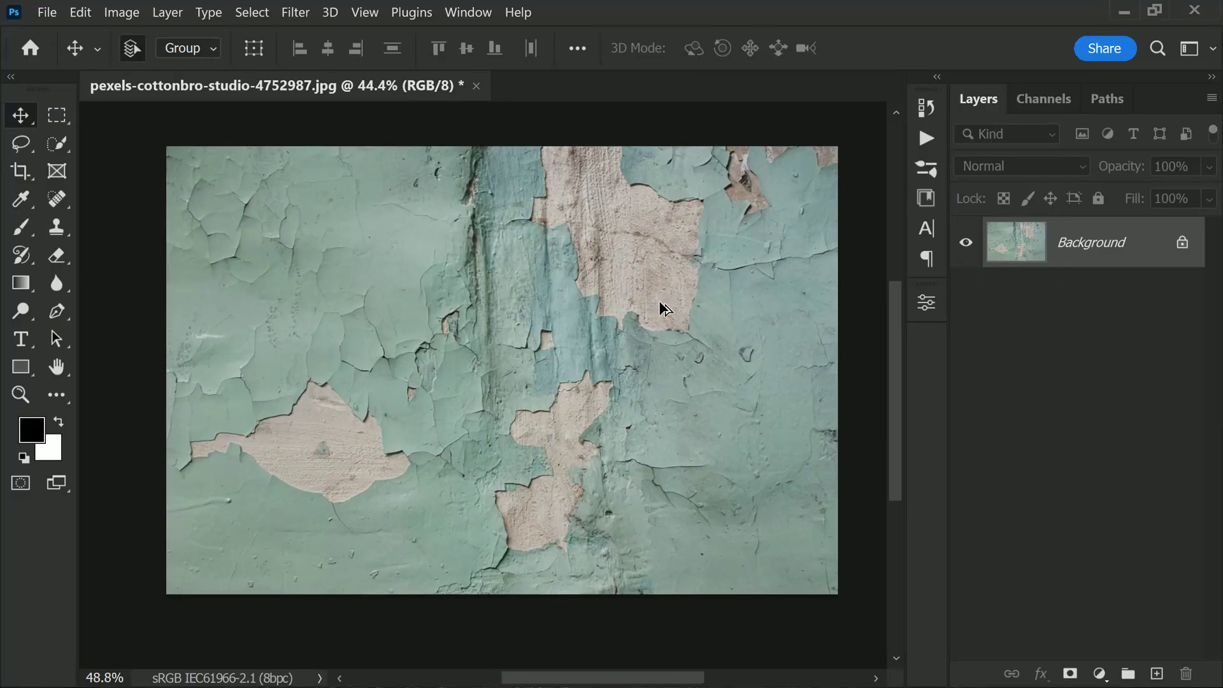
Step: Type 'PEACE' in large white letters and move it to the centre of the wall
key(t)
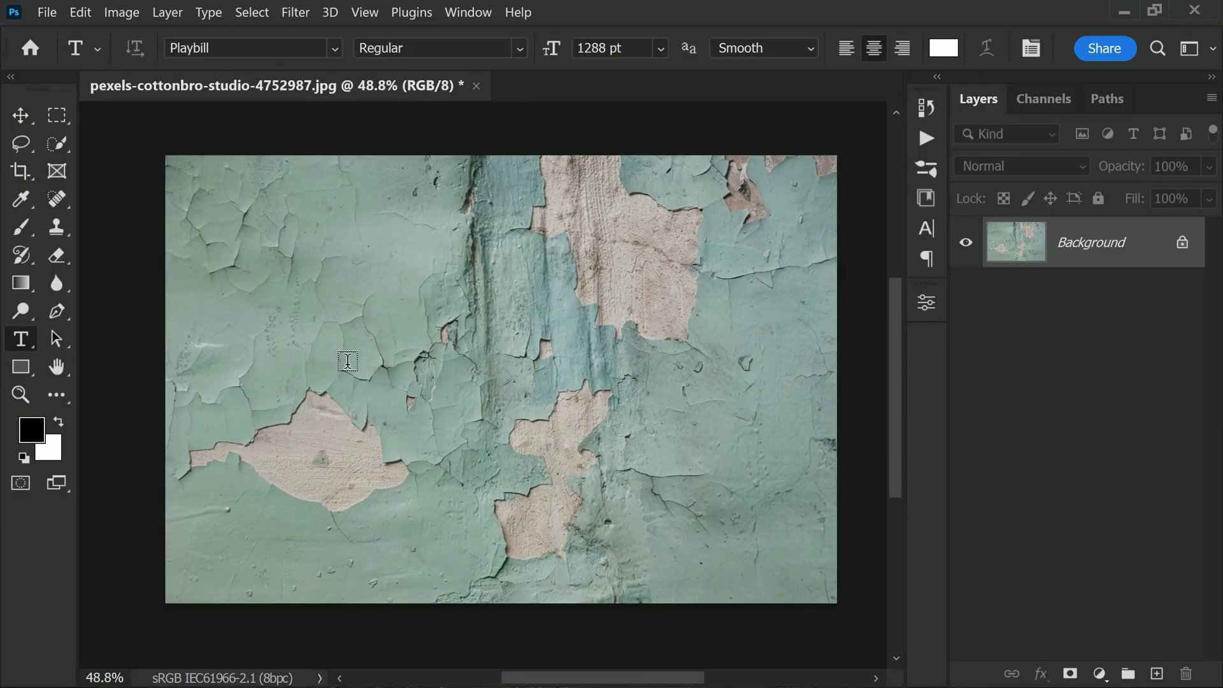
click(373, 372)
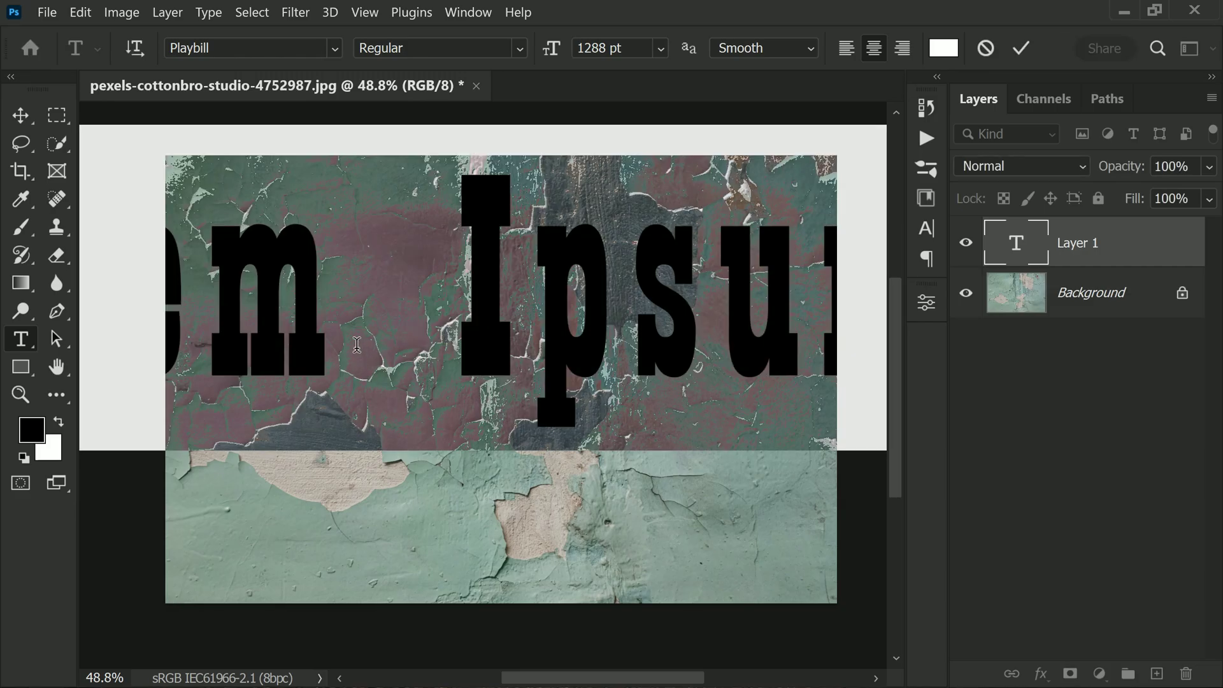
text(PEAX)
key(BackSpace)
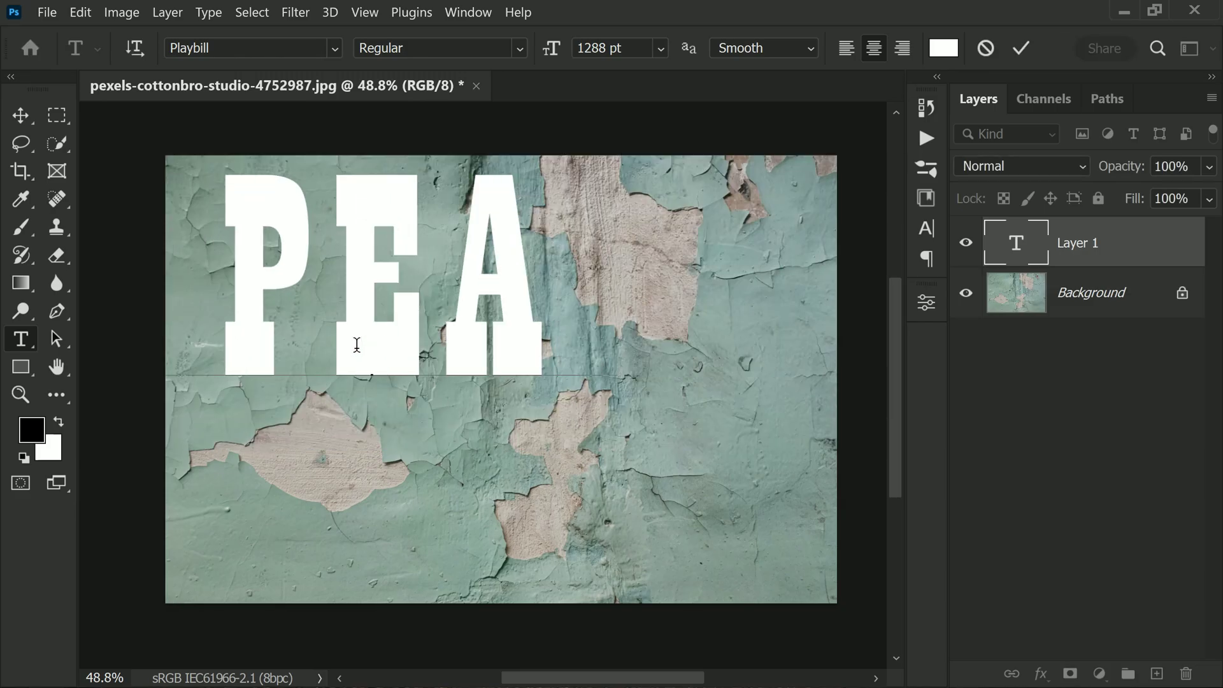
text(CE)
key(ctrl+Return)
key(v)
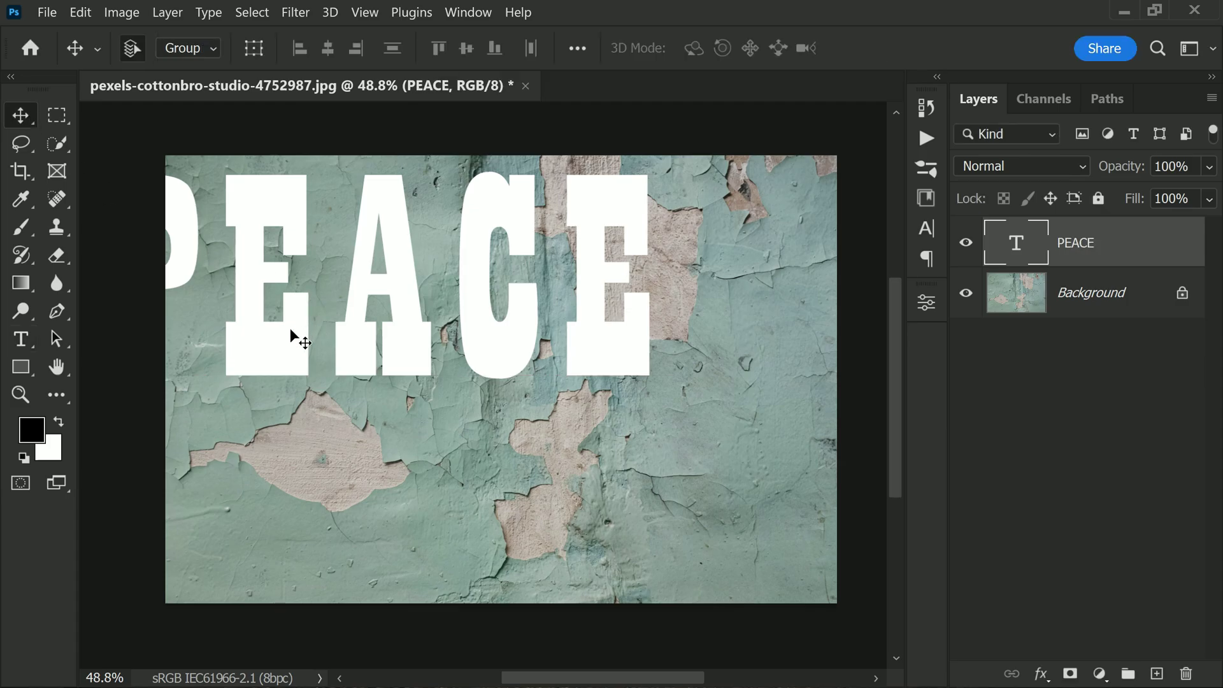
drag(289, 330, 405, 433)
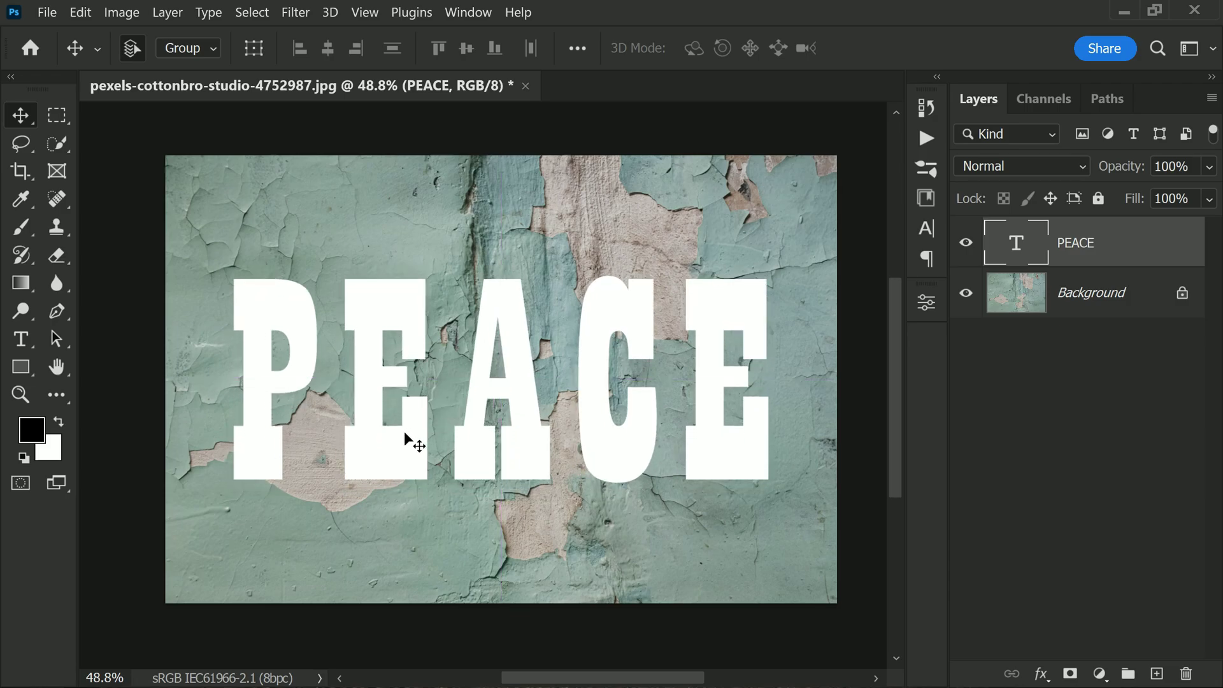
click(1032, 385)
Step: Convert the PEACE type layer into a smart object
click(1100, 248)
right_click(1099, 247)
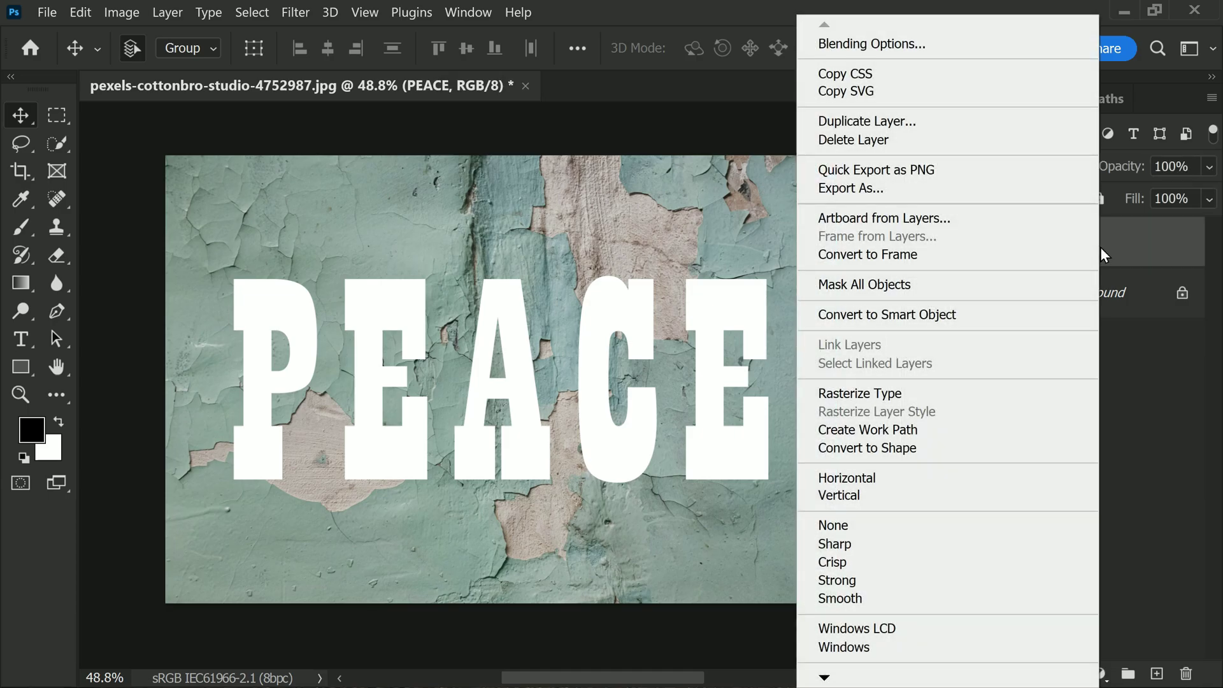
click(1020, 315)
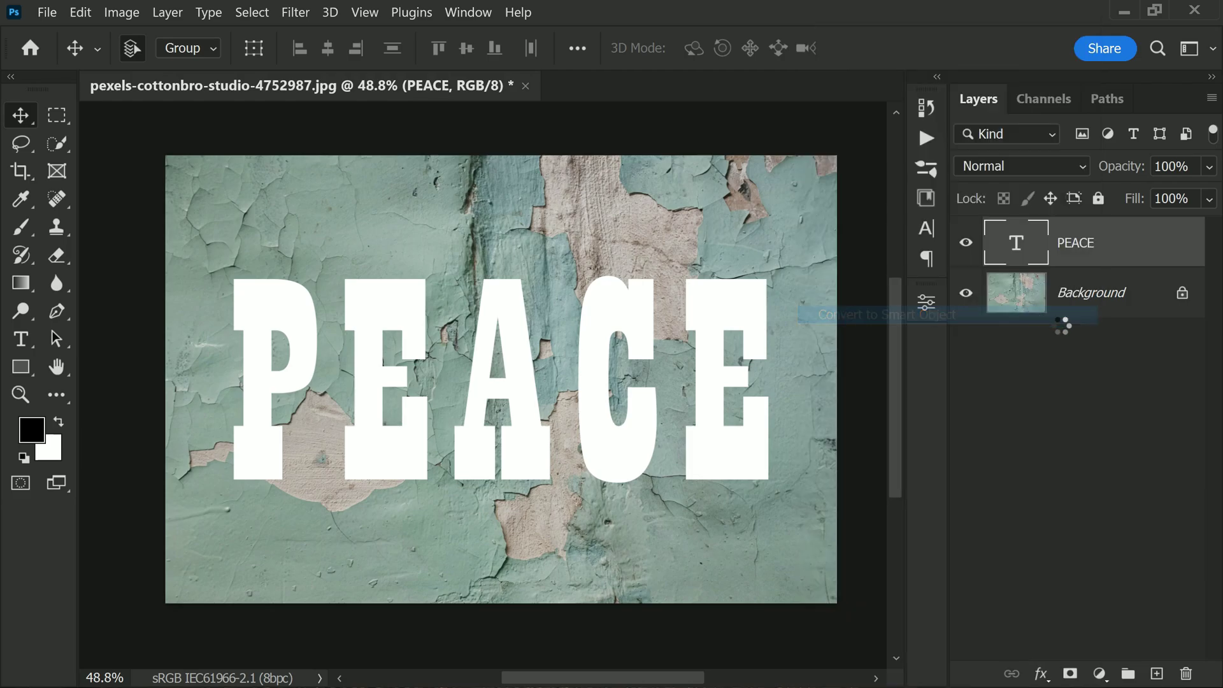
click(1076, 357)
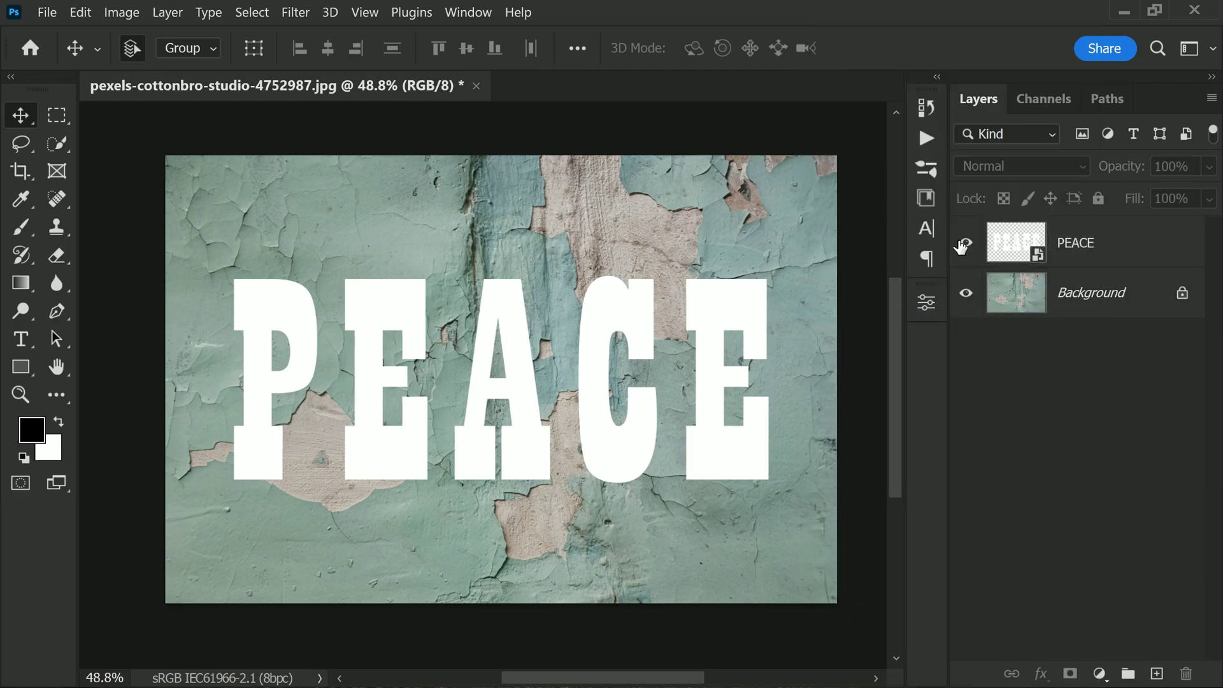
Step: Hide the PEACE layer and select the Background wall layer
click(964, 244)
click(966, 245)
click(966, 245)
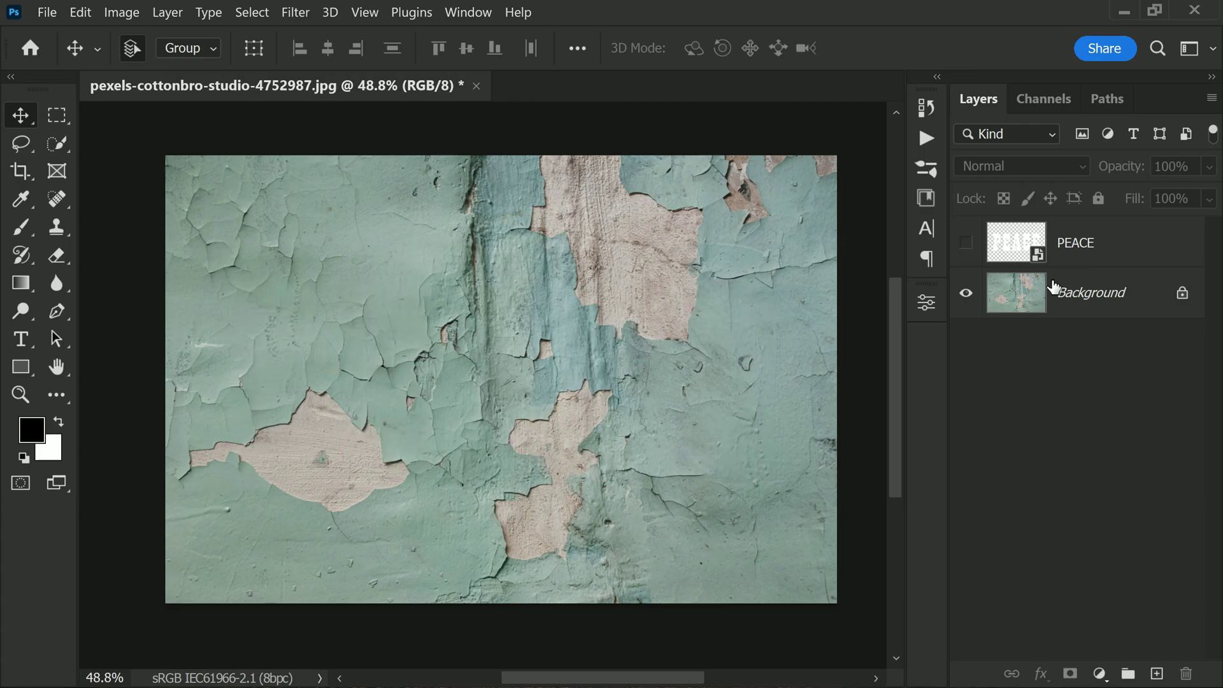
click(1074, 299)
Step: Duplicate the Background layer into a new document named 'displace' and desaturate it
right_click(1073, 296)
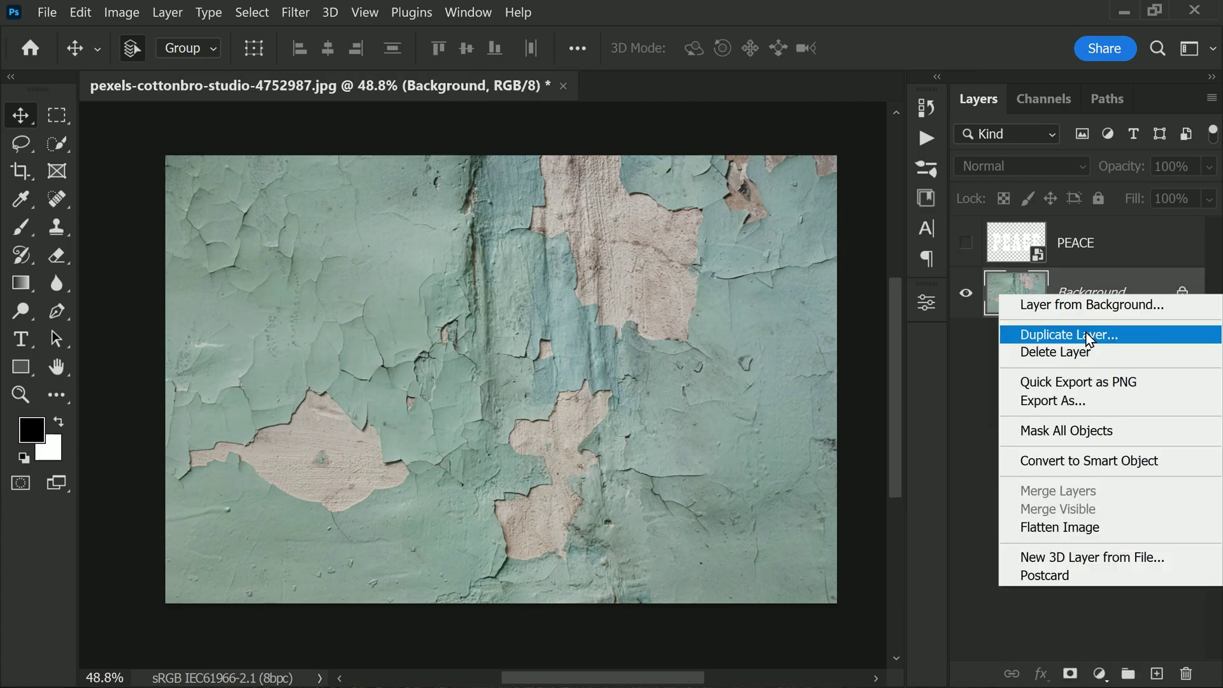
click(1044, 336)
click(850, 414)
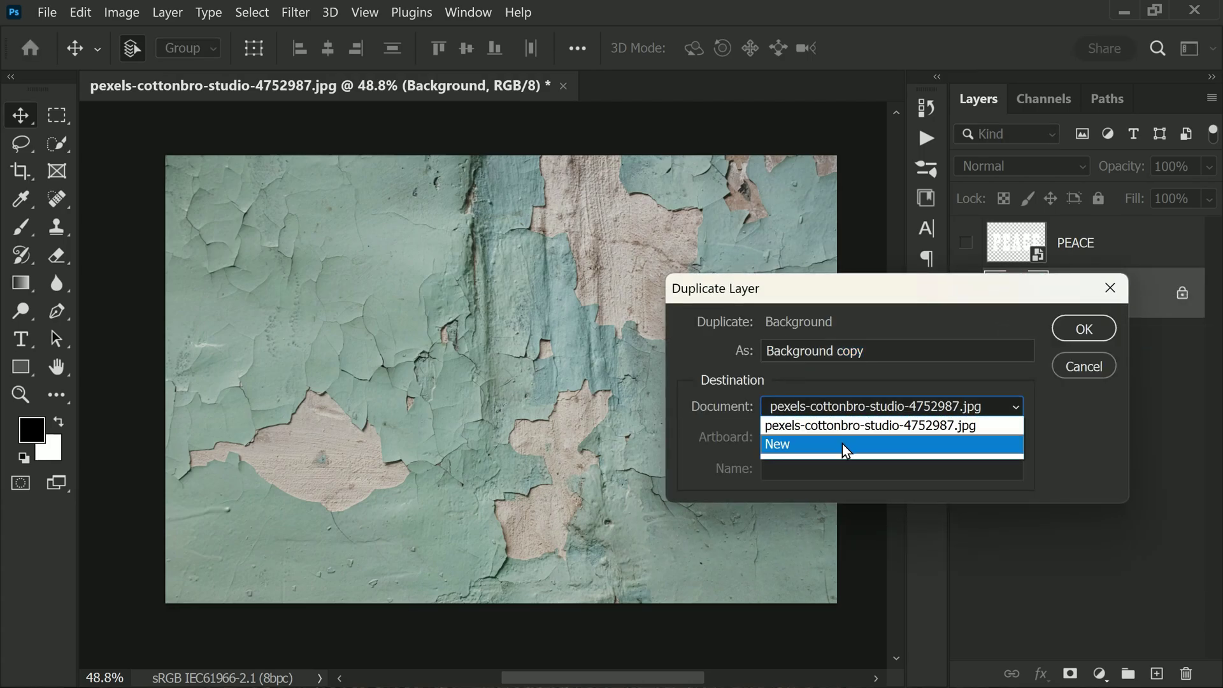
click(841, 442)
text(displace)
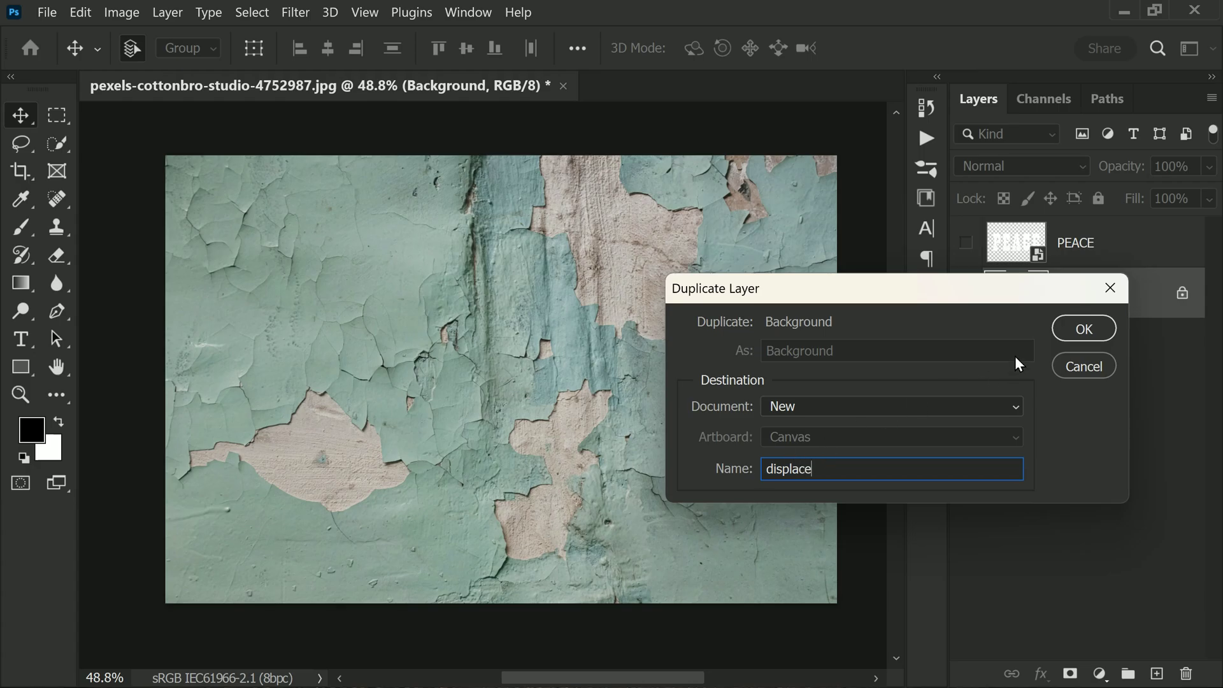
click(1070, 334)
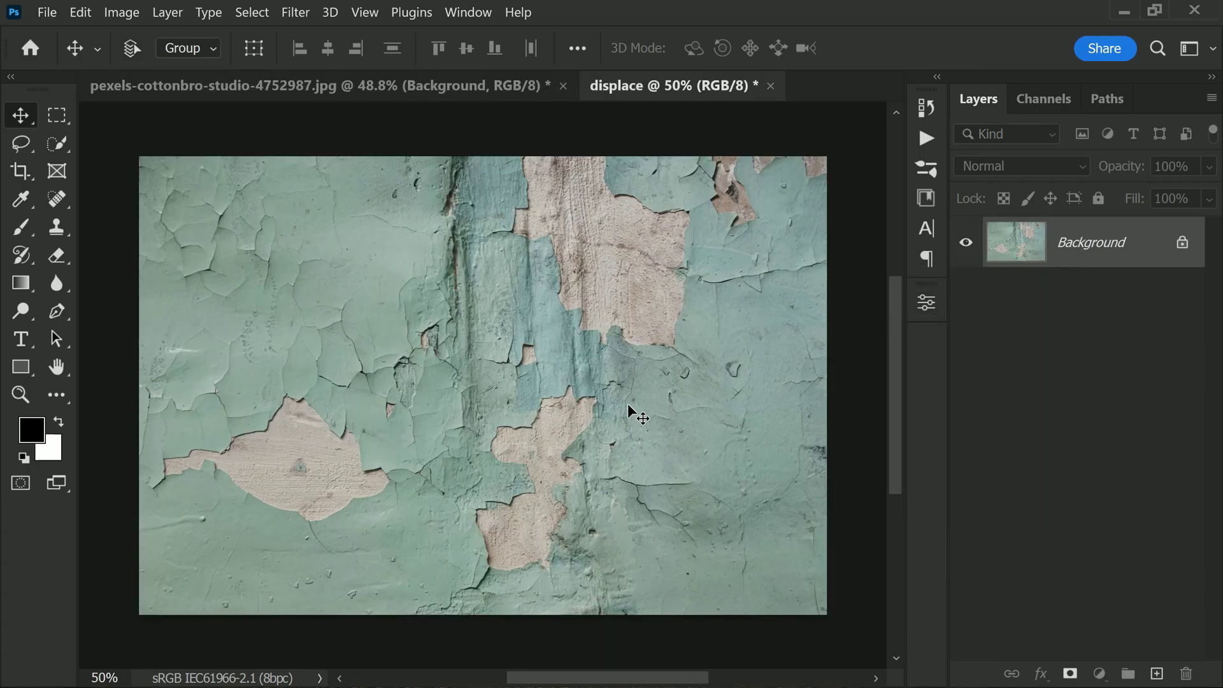
key(ctrl+shift+u)
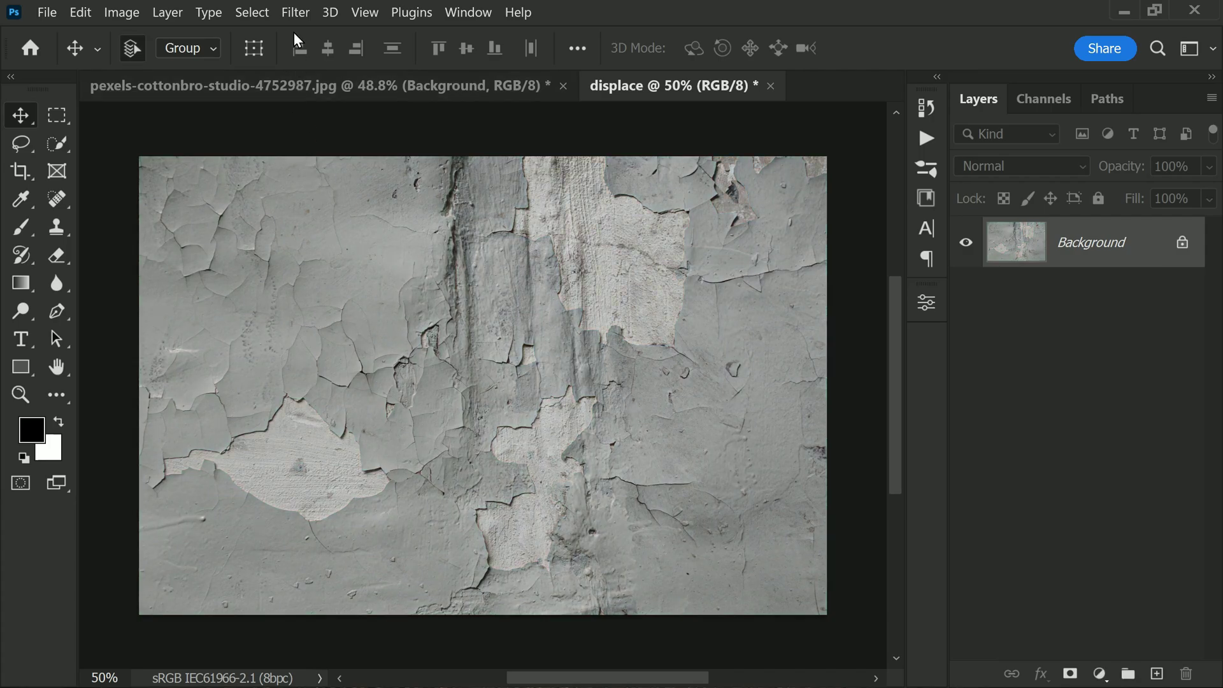
Step: Apply a Gaussian Blur with a 2.0-pixel radius to the grey displace image
click(296, 12)
mouse_move(506, 254)
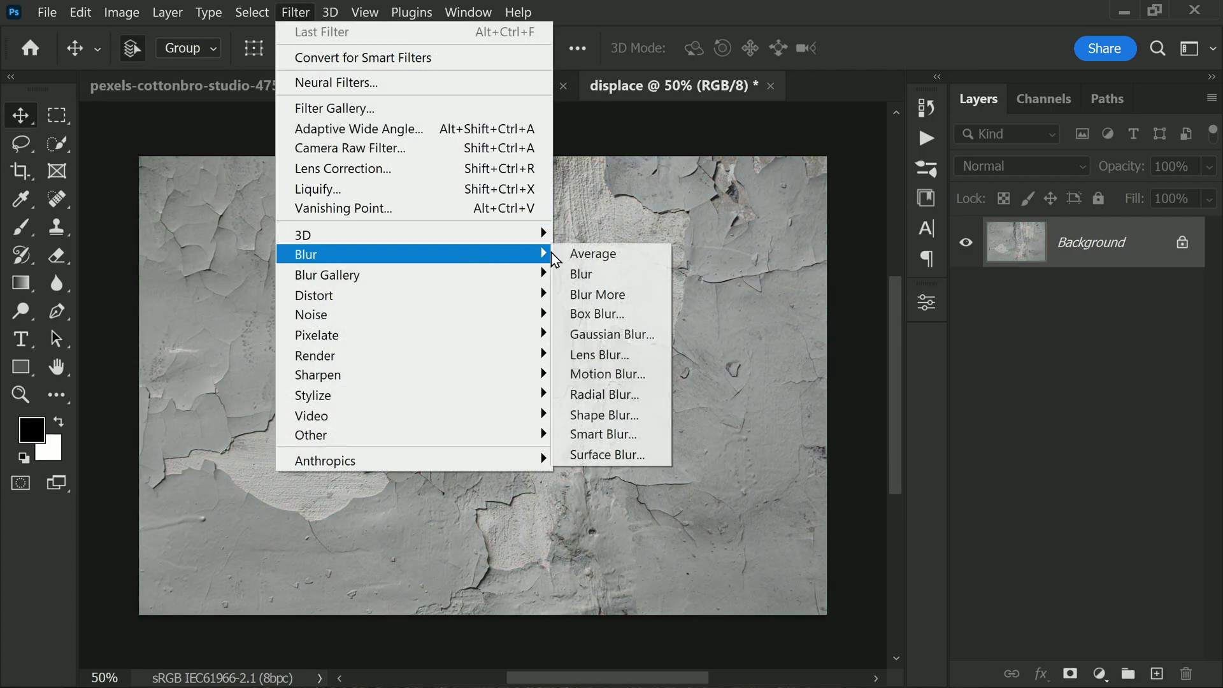
click(657, 336)
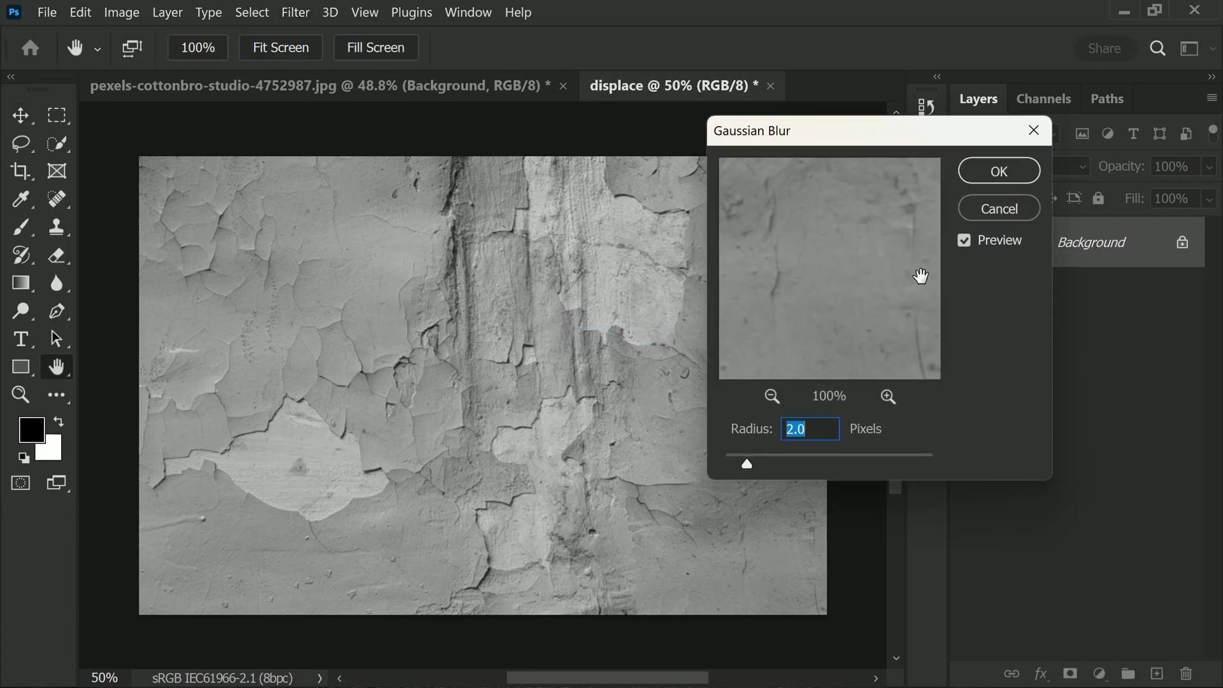
mouse_move(921, 275)
mouse_down()
mouse_move(901, 350)
mouse_move(908, 282)
mouse_up()
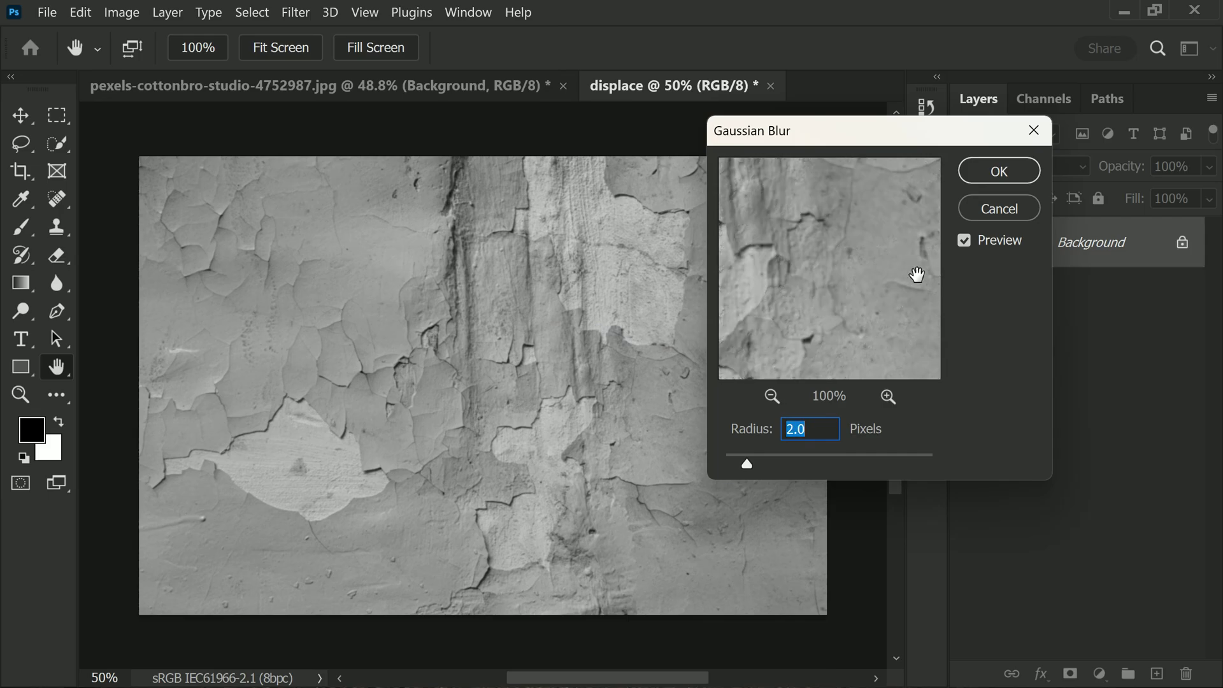
click(977, 173)
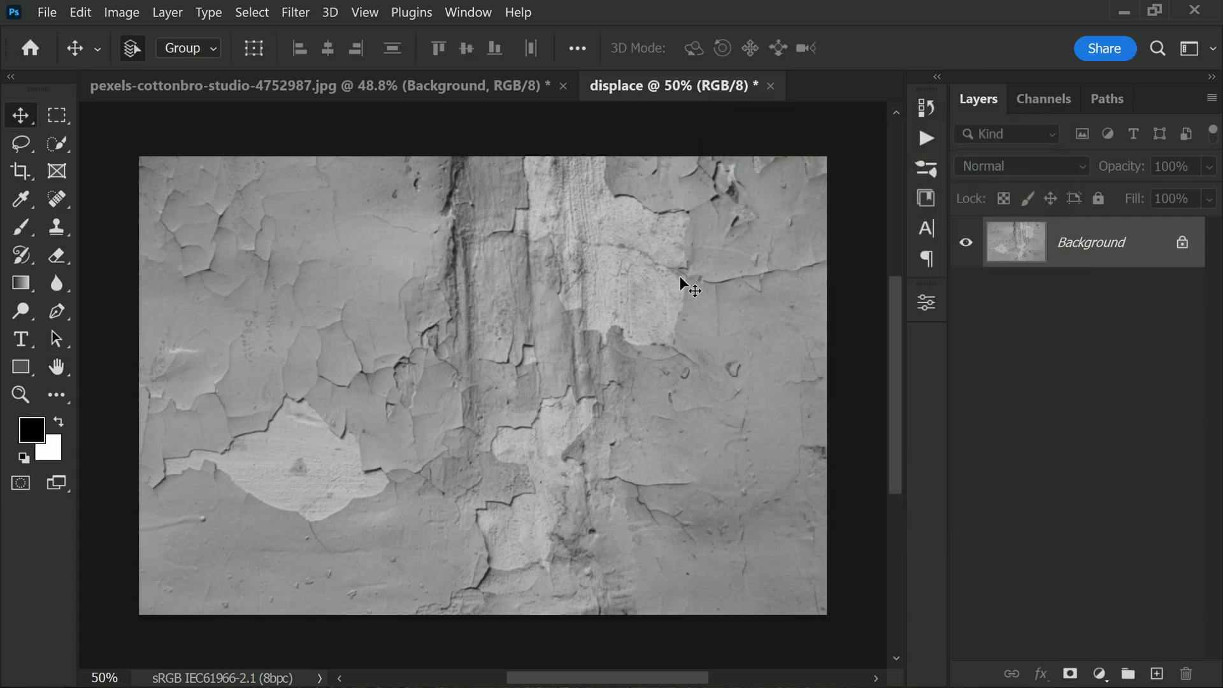
Step: Save the image as 'displace' in PSD format and close that document
click(47, 13)
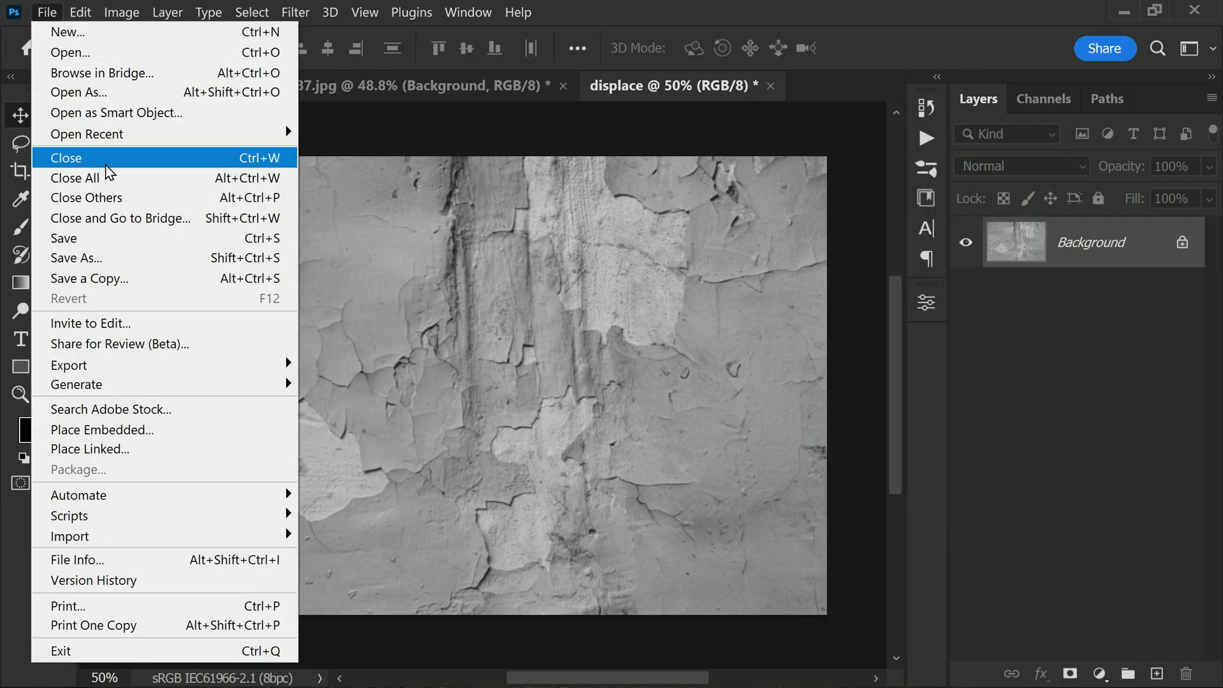
click(132, 239)
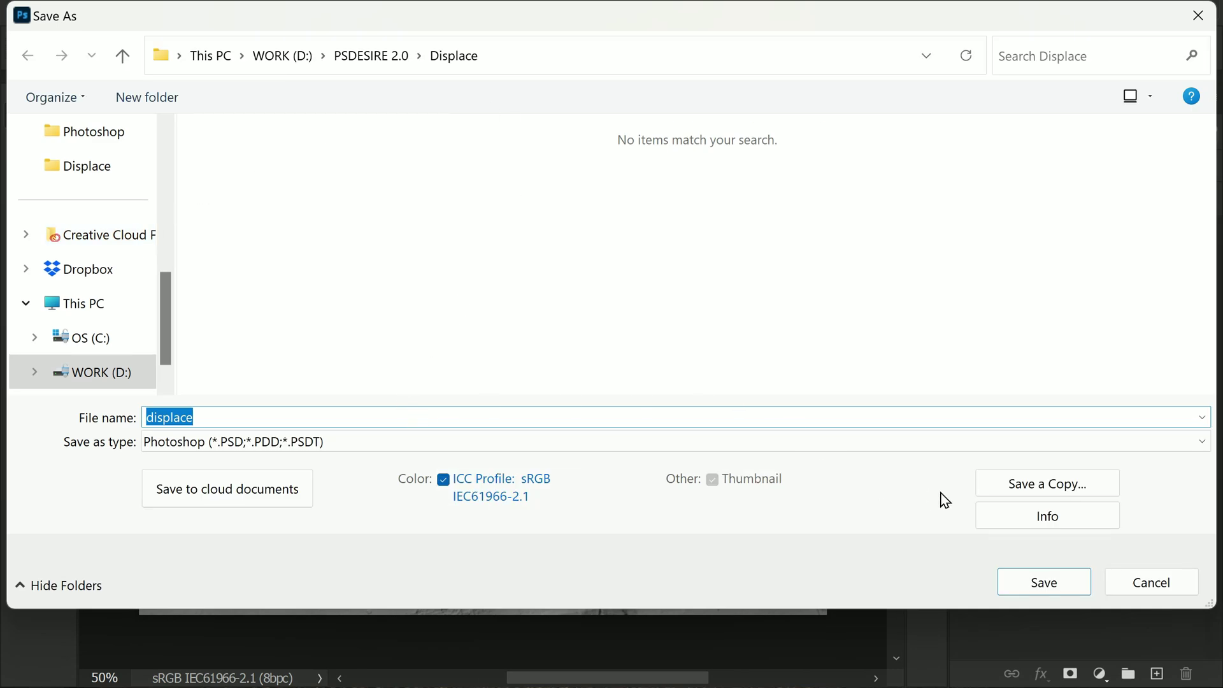
click(915, 414)
click(1083, 592)
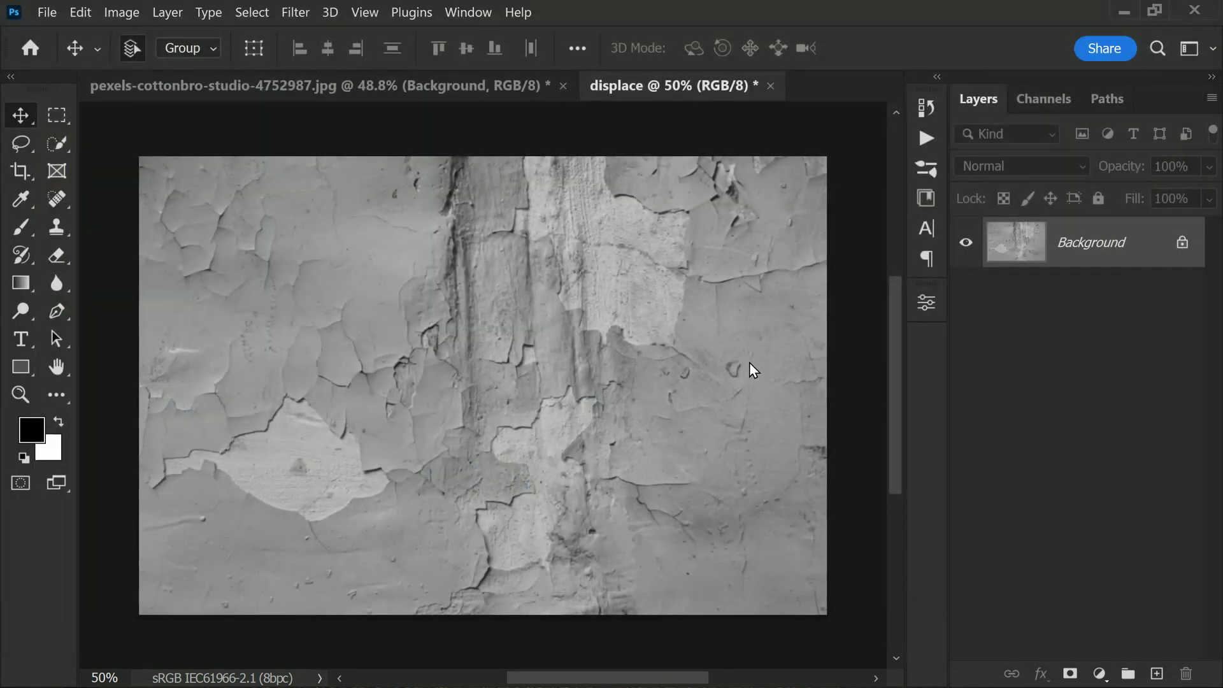
click(788, 85)
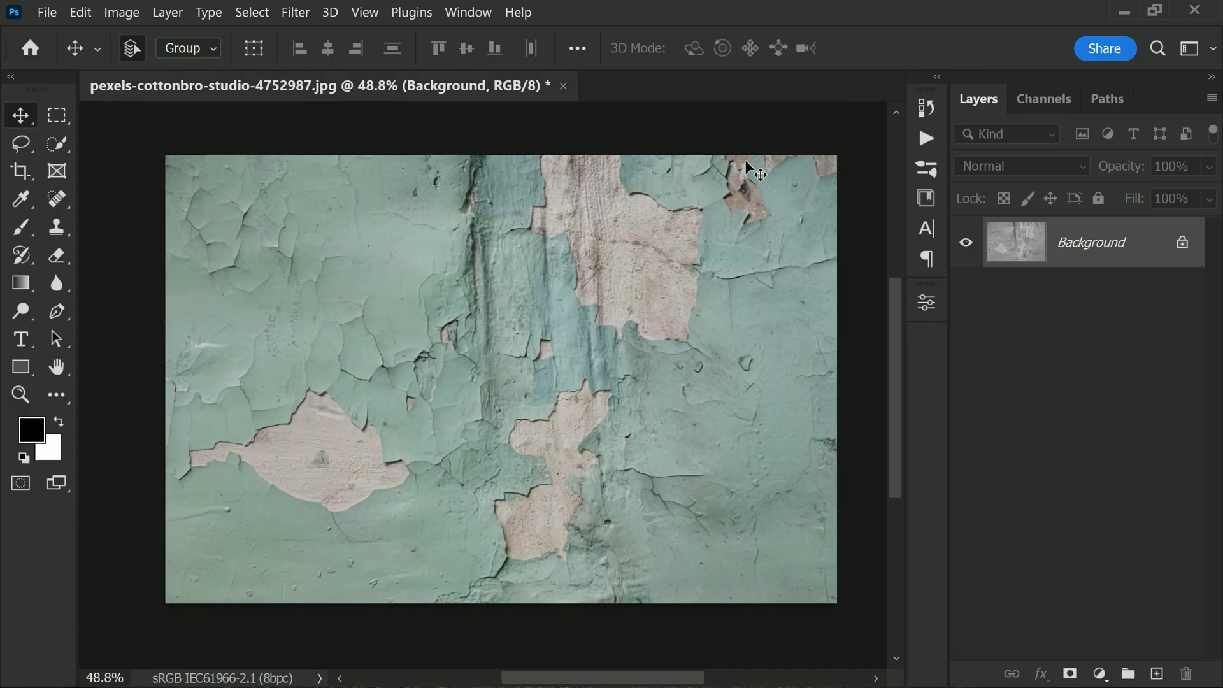
click(1049, 101)
Step: Compare the Red, Green and Blue channels, then duplicate Red as 'Red copy'
click(1040, 164)
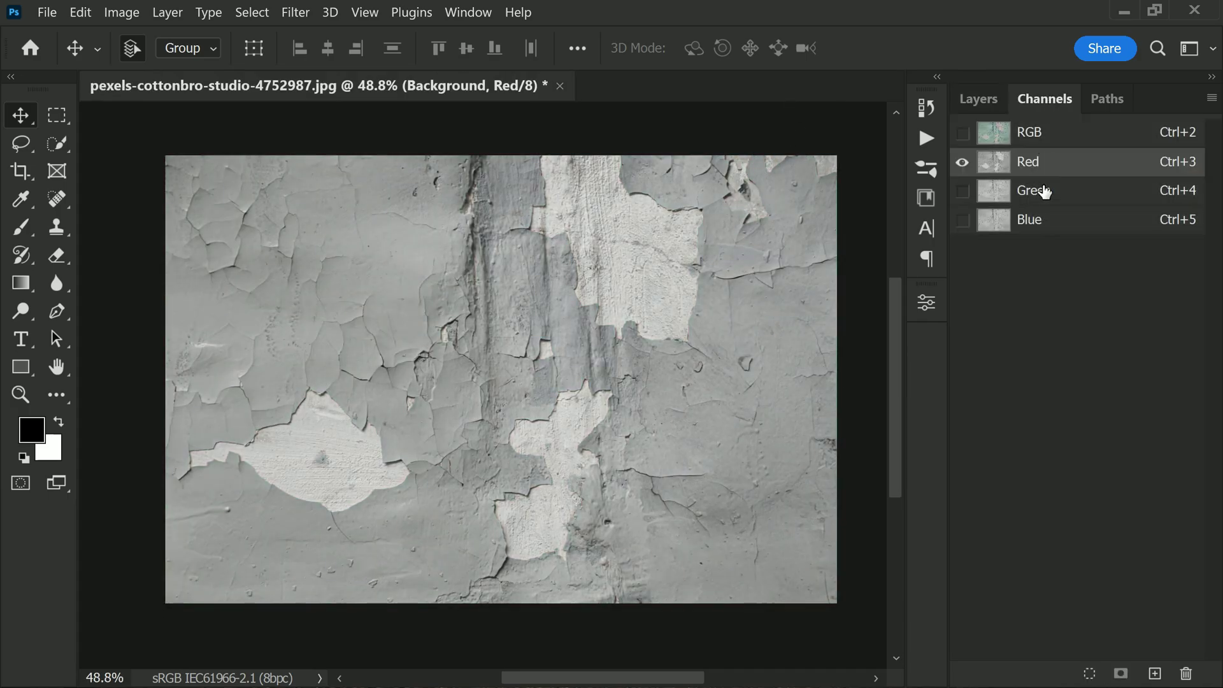
click(1044, 190)
click(1045, 223)
click(1042, 194)
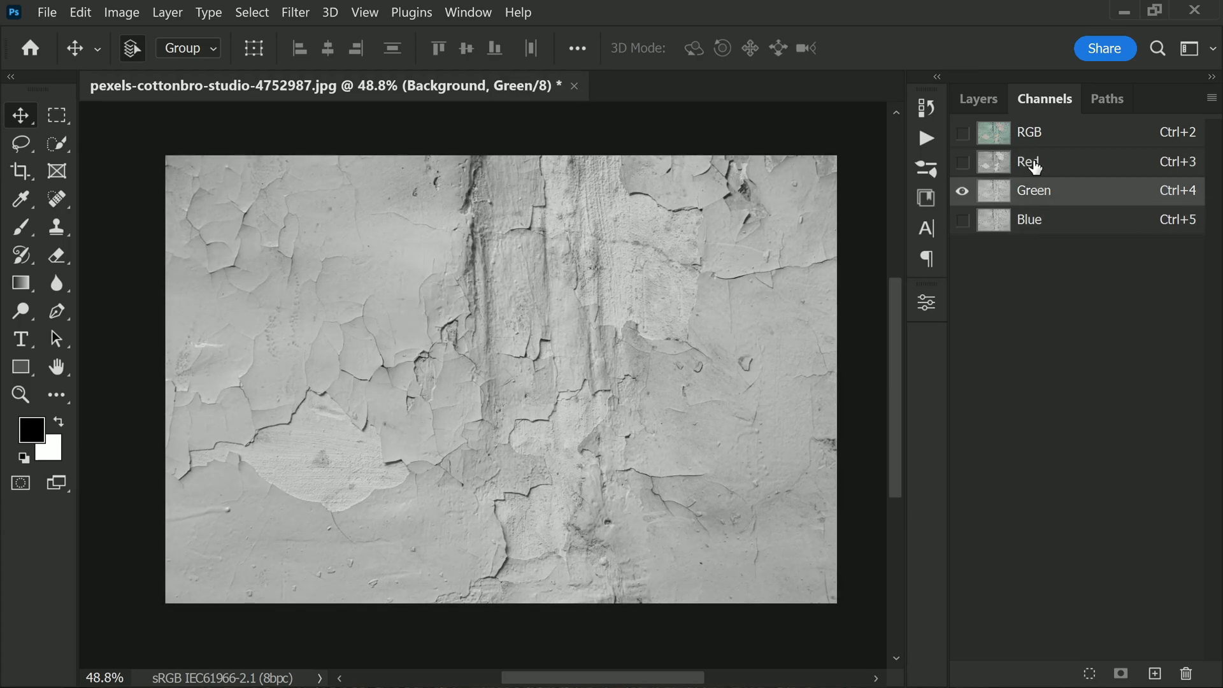
click(1035, 164)
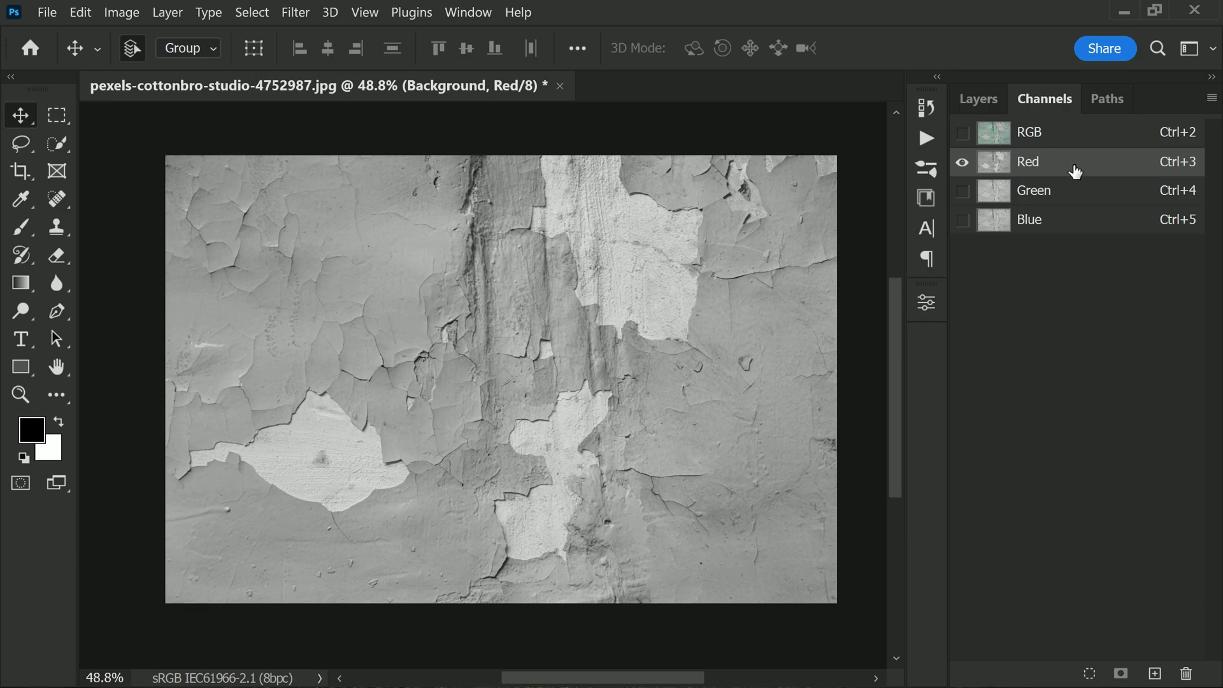
drag(1076, 171, 1156, 674)
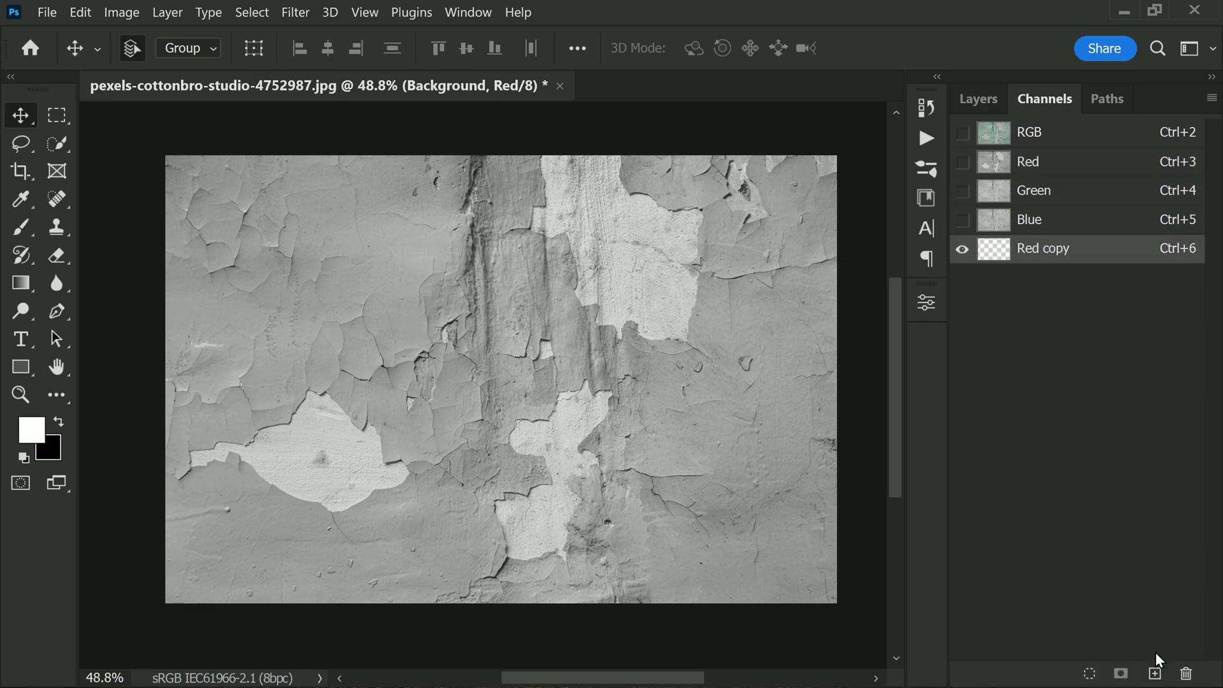
click(121, 19)
Step: Apply Levels to the Red copy channel with input values 92, 0.45 and 211
mouse_move(305, 63)
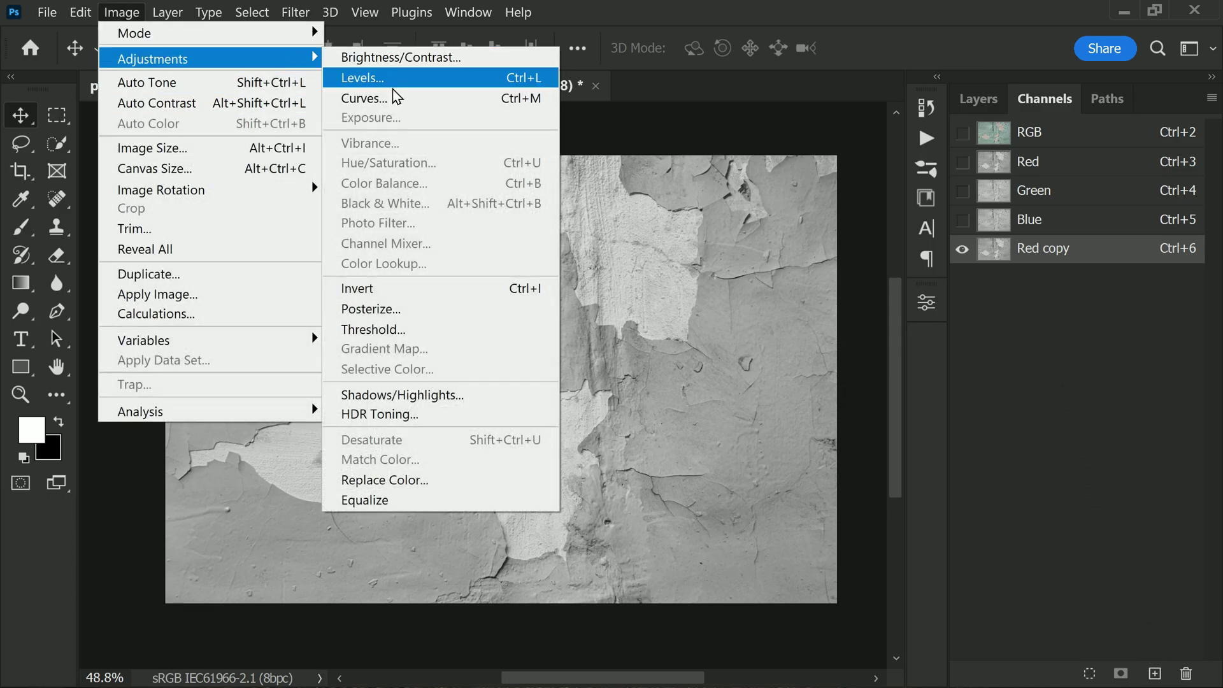
click(395, 76)
drag(1029, 365, 982, 369)
drag(870, 365, 930, 380)
drag(758, 365, 855, 366)
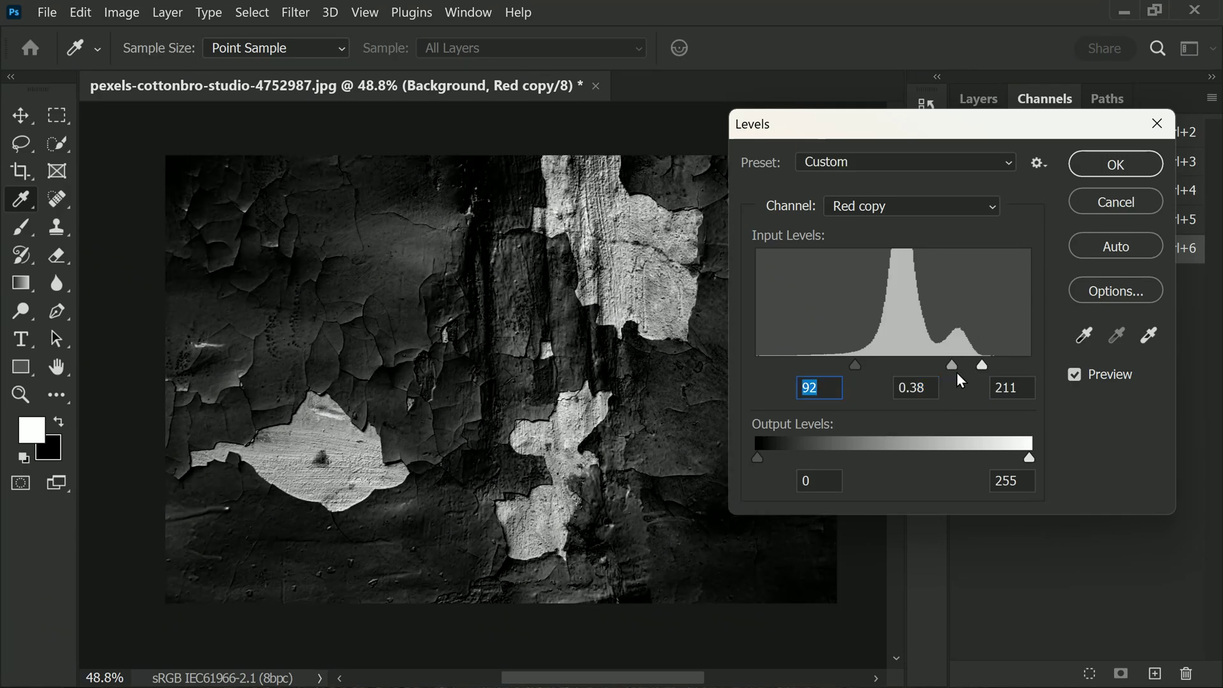
drag(954, 366, 949, 384)
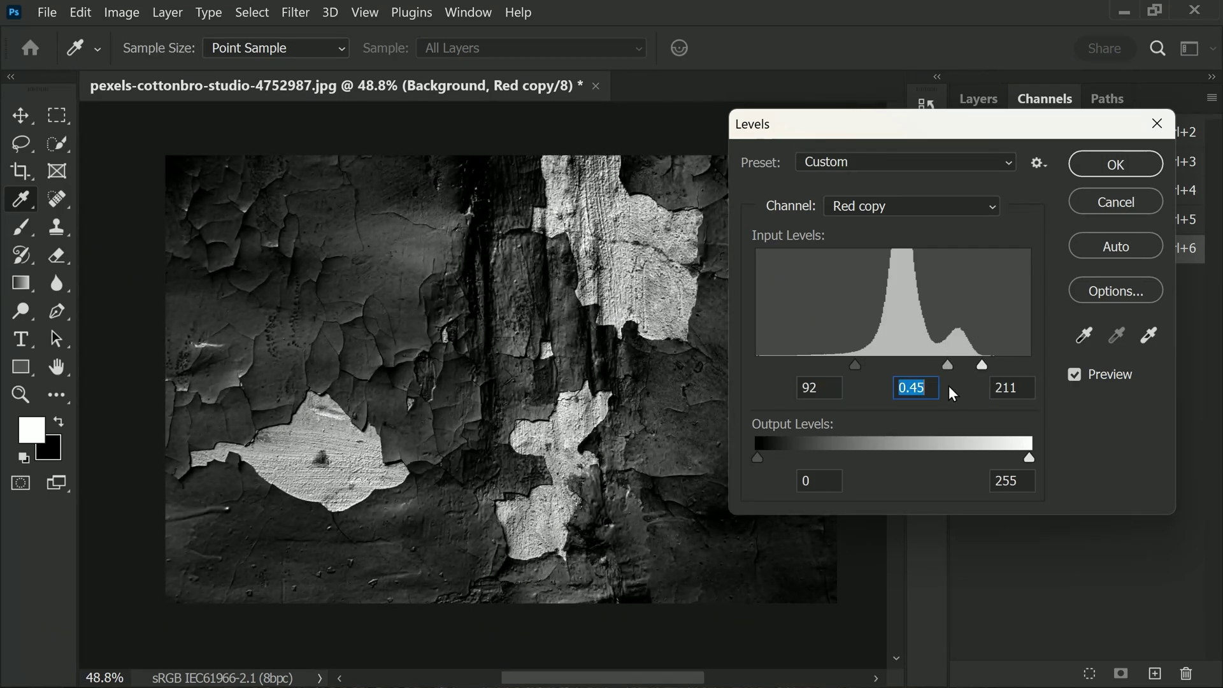
click(1095, 167)
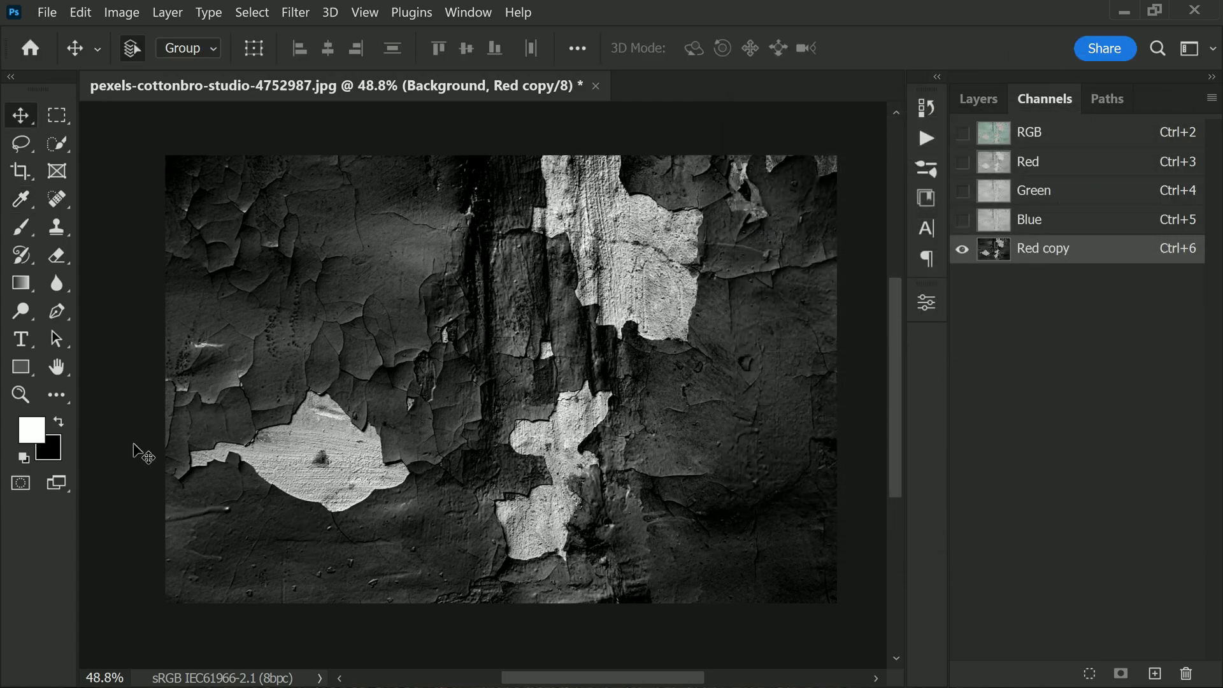
Step: Paint white over the left and middle peeled patches with an Overlay-mode brush
click(21, 227)
click(284, 55)
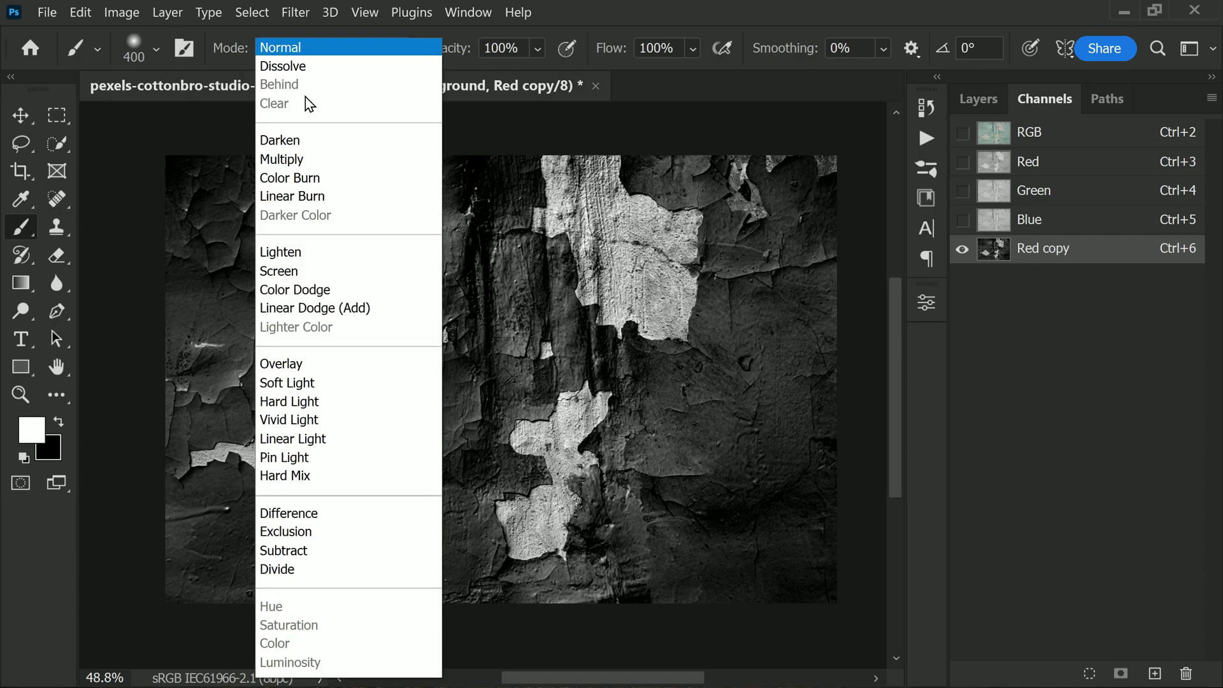
click(325, 368)
mouse_move(316, 449)
mouse_down()
mouse_move(322, 465)
mouse_move(267, 449)
mouse_up()
mouse_move(596, 503)
mouse_down()
mouse_move(573, 523)
mouse_move(575, 434)
mouse_move(618, 204)
mouse_move(668, 299)
mouse_up()
Step: Paint black around the patches so the surrounding wall turns nearly black
key(x)
mouse_move(287, 191)
mouse_down()
mouse_move(232, 348)
mouse_move(391, 494)
mouse_move(697, 404)
mouse_move(820, 224)
mouse_up()
key(ctrl+z)
key(x)
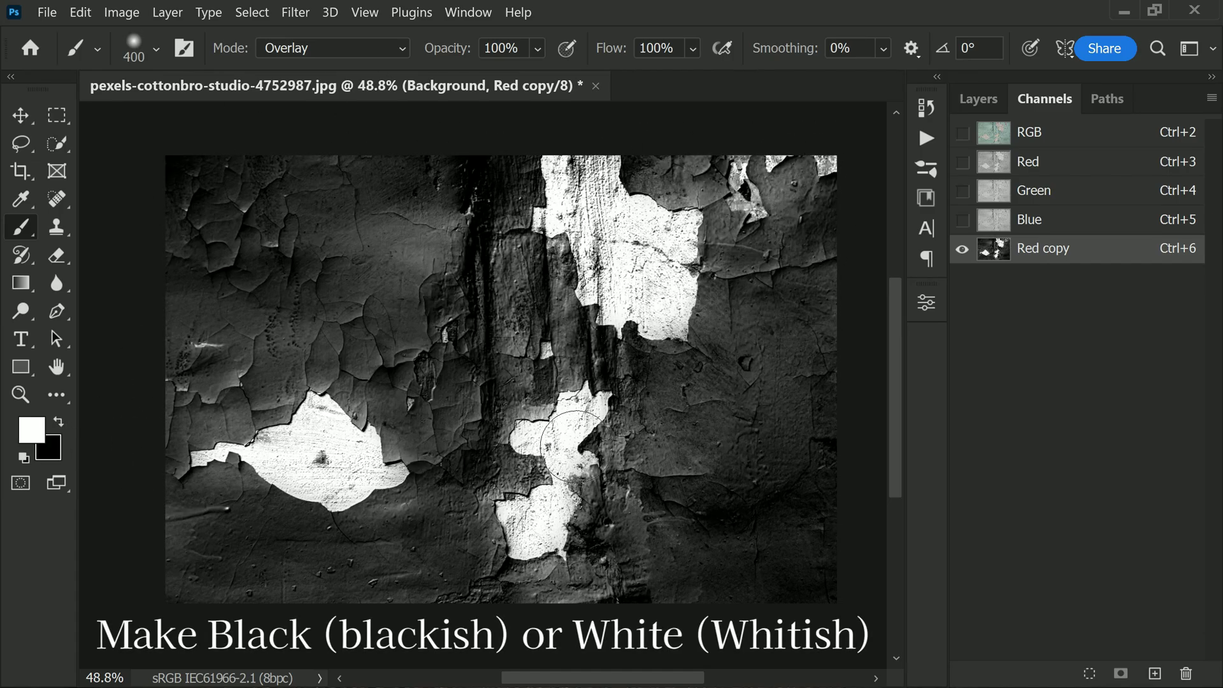
key(x)
mouse_move(181, 341)
mouse_down()
mouse_move(210, 500)
mouse_move(402, 418)
mouse_move(504, 197)
mouse_move(464, 446)
mouse_move(637, 404)
mouse_move(665, 176)
mouse_move(631, 560)
mouse_move(388, 625)
mouse_up()
mouse_move(202, 426)
mouse_down()
mouse_move(526, 405)
mouse_move(524, 455)
mouse_move(599, 120)
mouse_move(515, 220)
mouse_move(628, 177)
mouse_move(535, 306)
mouse_move(854, 376)
mouse_move(779, 264)
mouse_move(779, 329)
mouse_move(754, 308)
mouse_move(721, 315)
mouse_move(754, 364)
mouse_move(688, 404)
mouse_move(688, 370)
mouse_up()
Step: Load Red copy as a selection, return to the RGB composite, and hide Red copy
ctrl+click(994, 249)
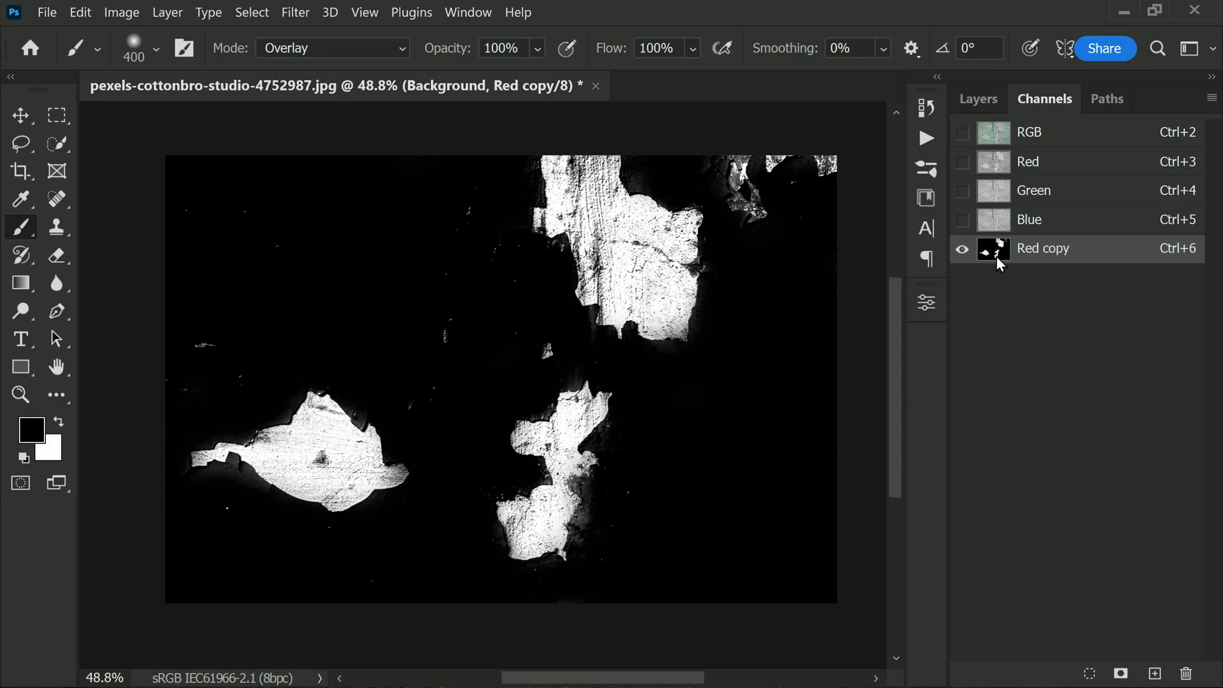
click(962, 132)
click(1059, 135)
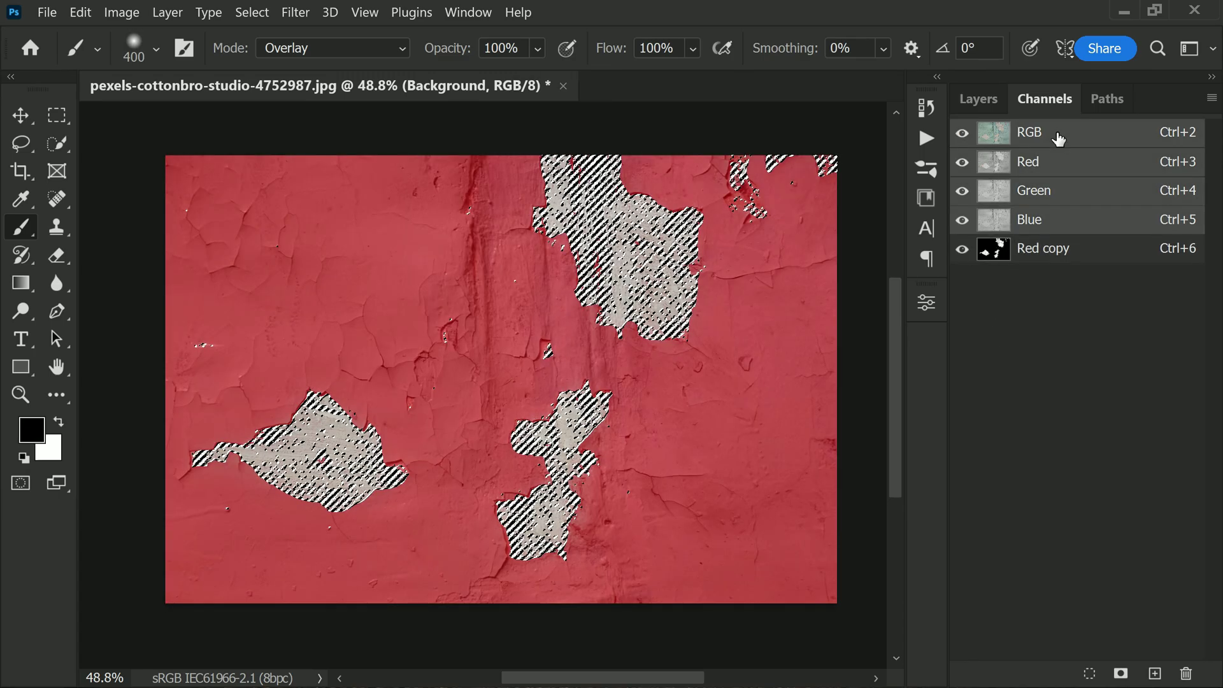
click(964, 253)
Step: Show the PEACE layer, add a layer mask from the selection, and invert it
click(976, 99)
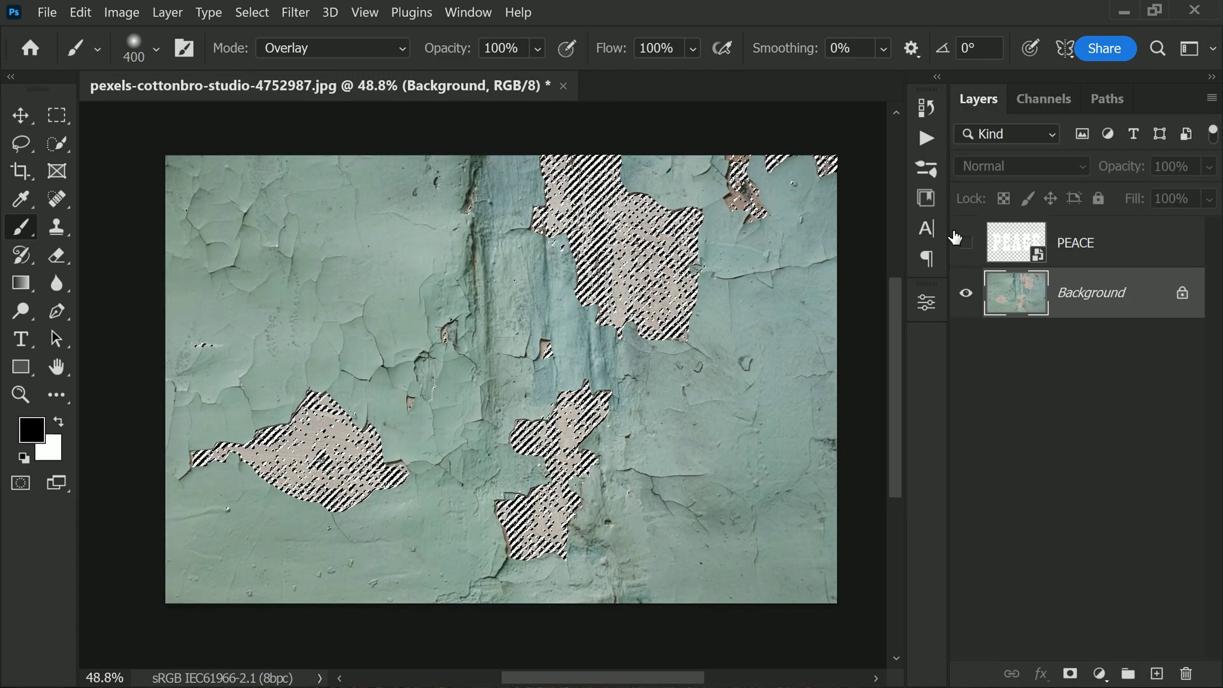
click(967, 243)
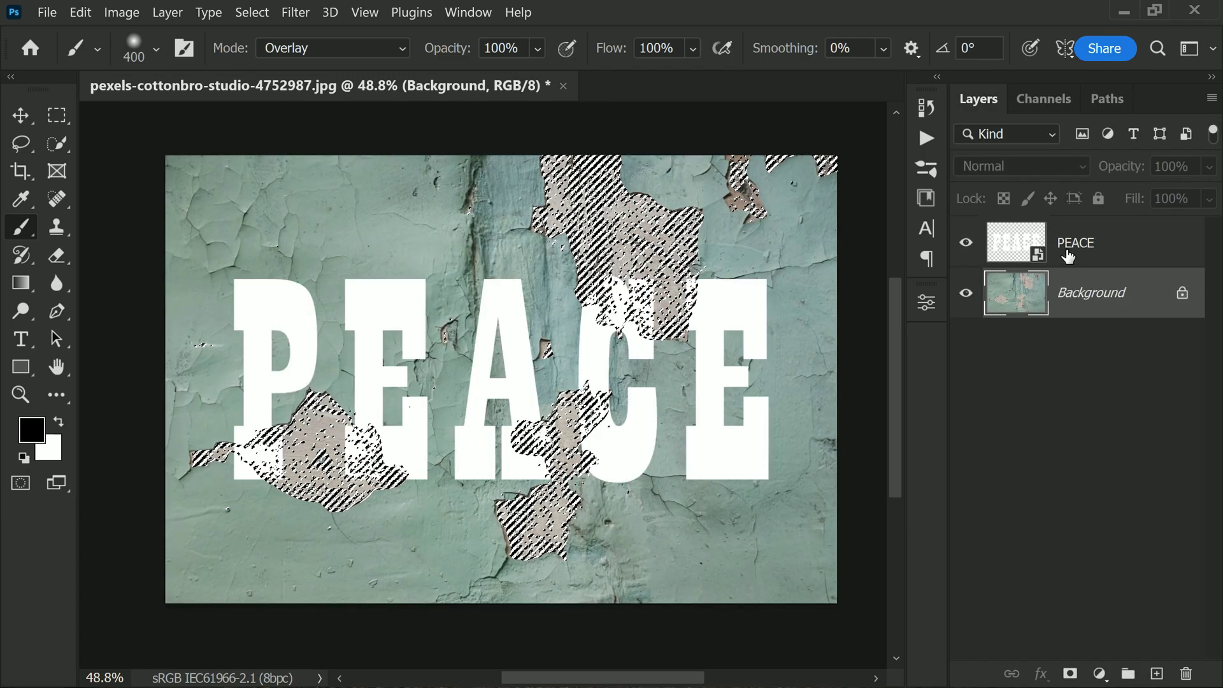
click(1105, 253)
click(1070, 673)
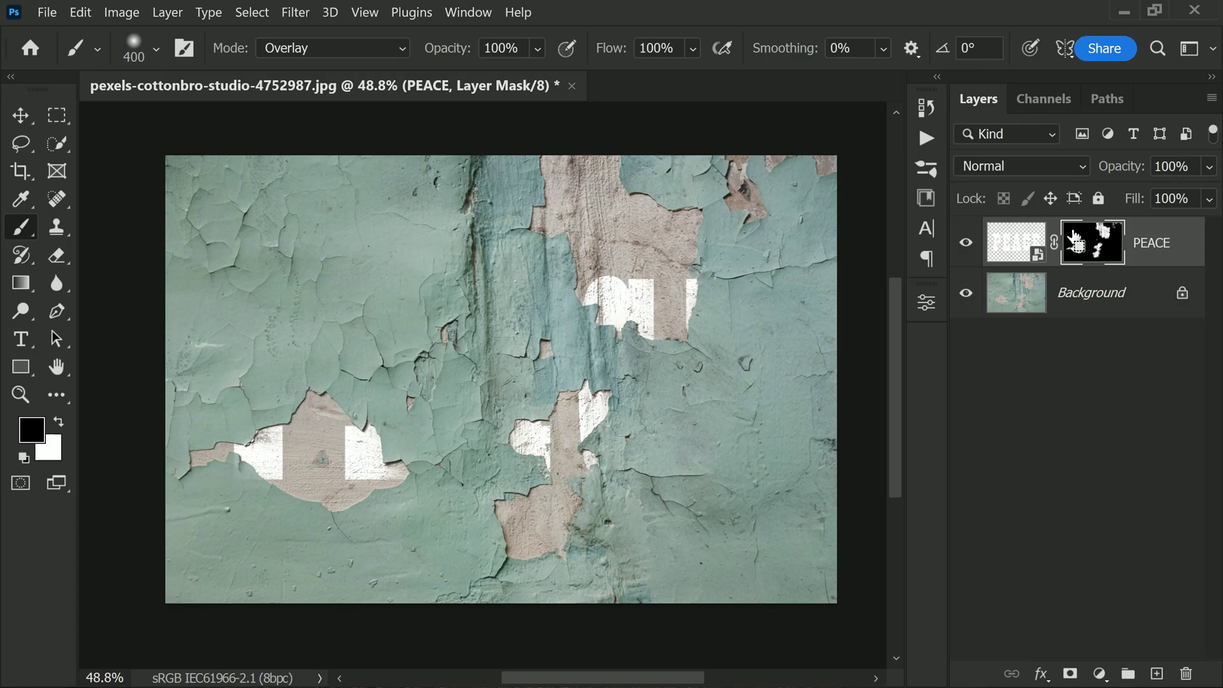
key(ctrl+i)
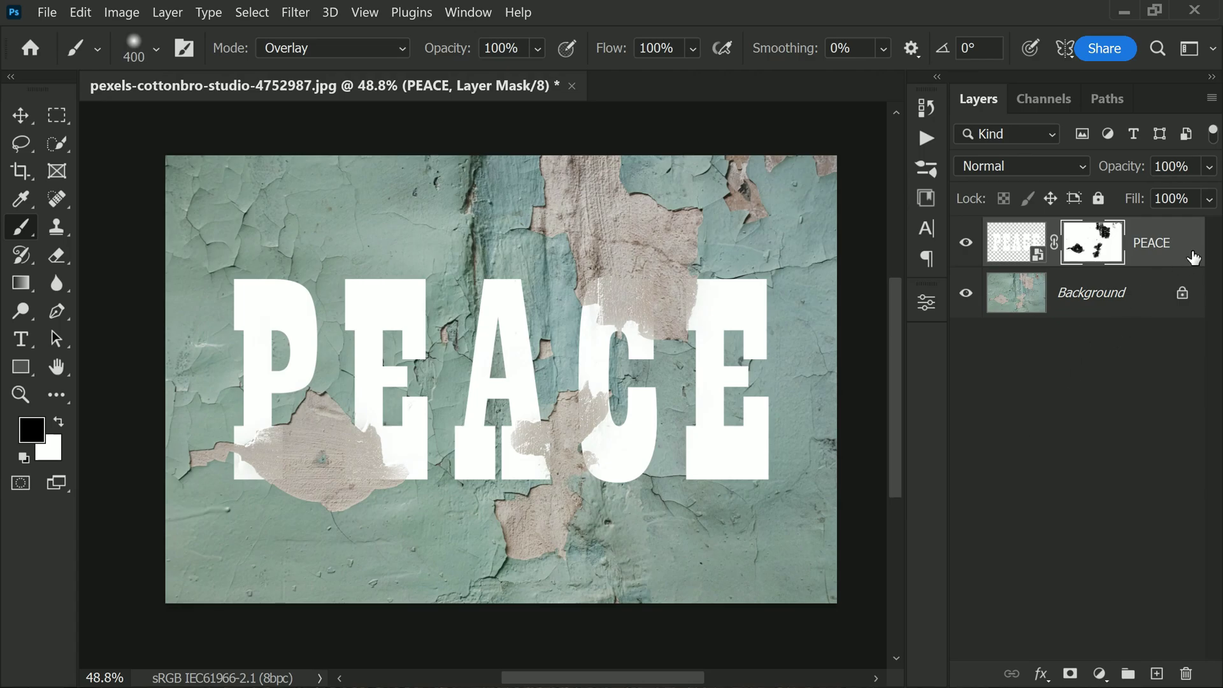
key(ctrl+2)
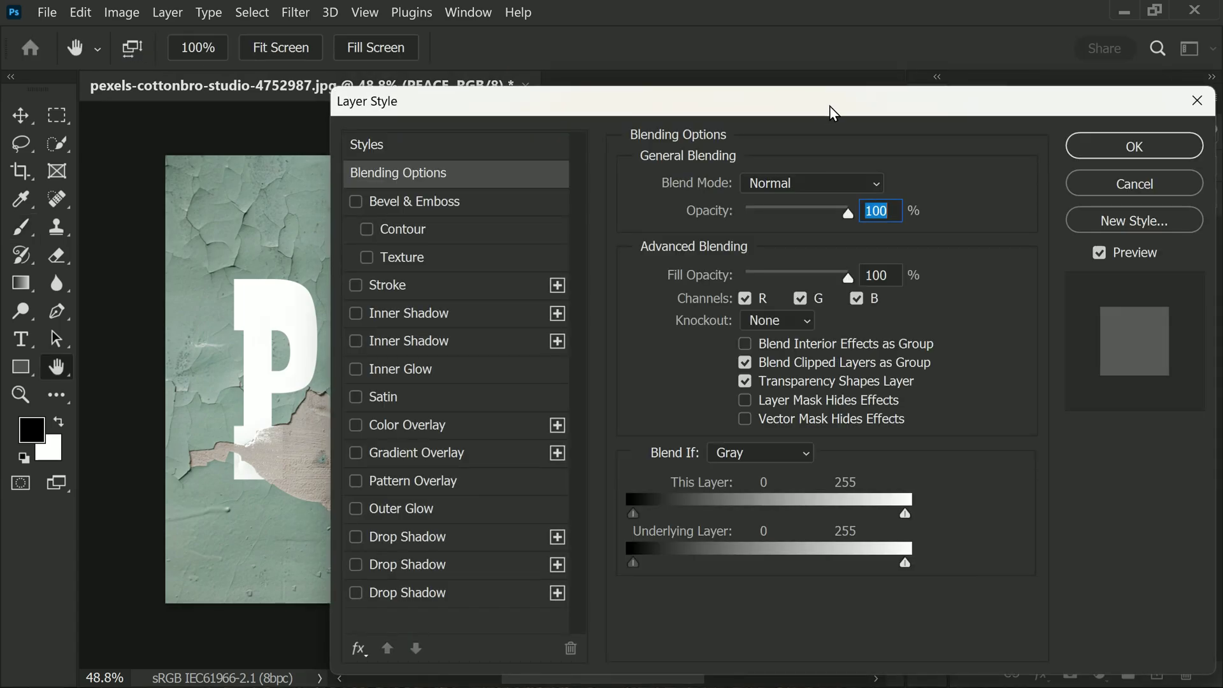
Step: Split the PEACE layer's Underlying Layer black Blend If slider to 92/166
drag(829, 105, 1189, 21)
drag(995, 478, 1091, 483)
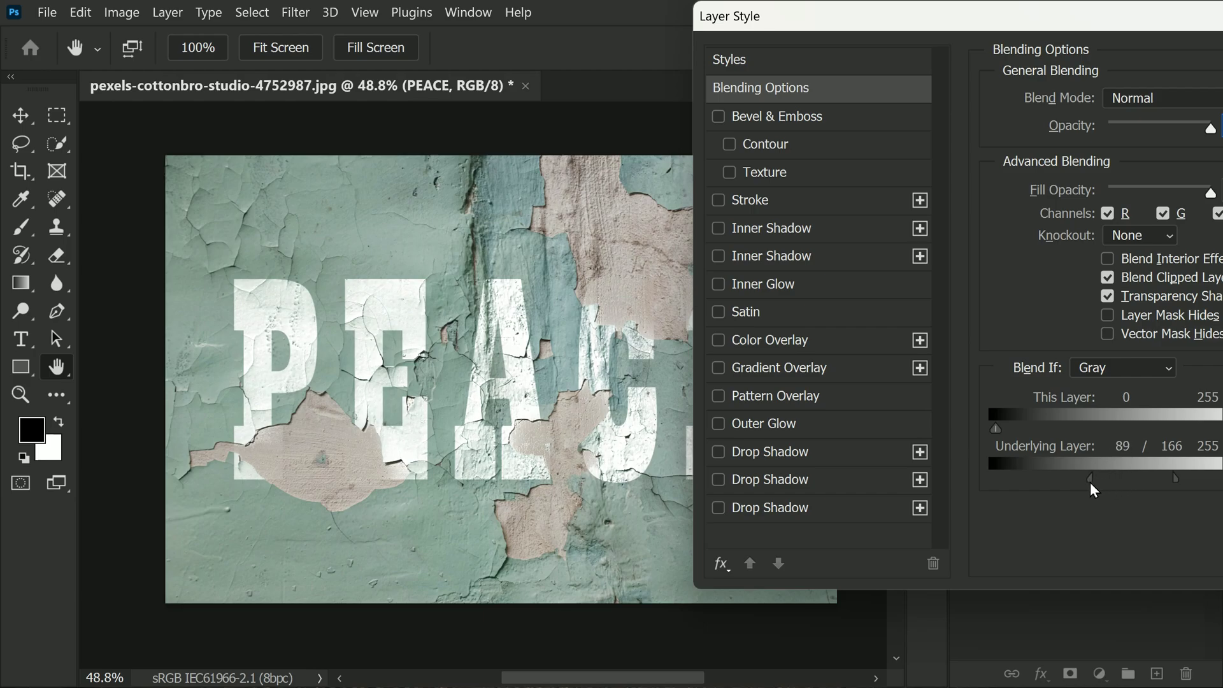
drag(1052, 32, 818, 114)
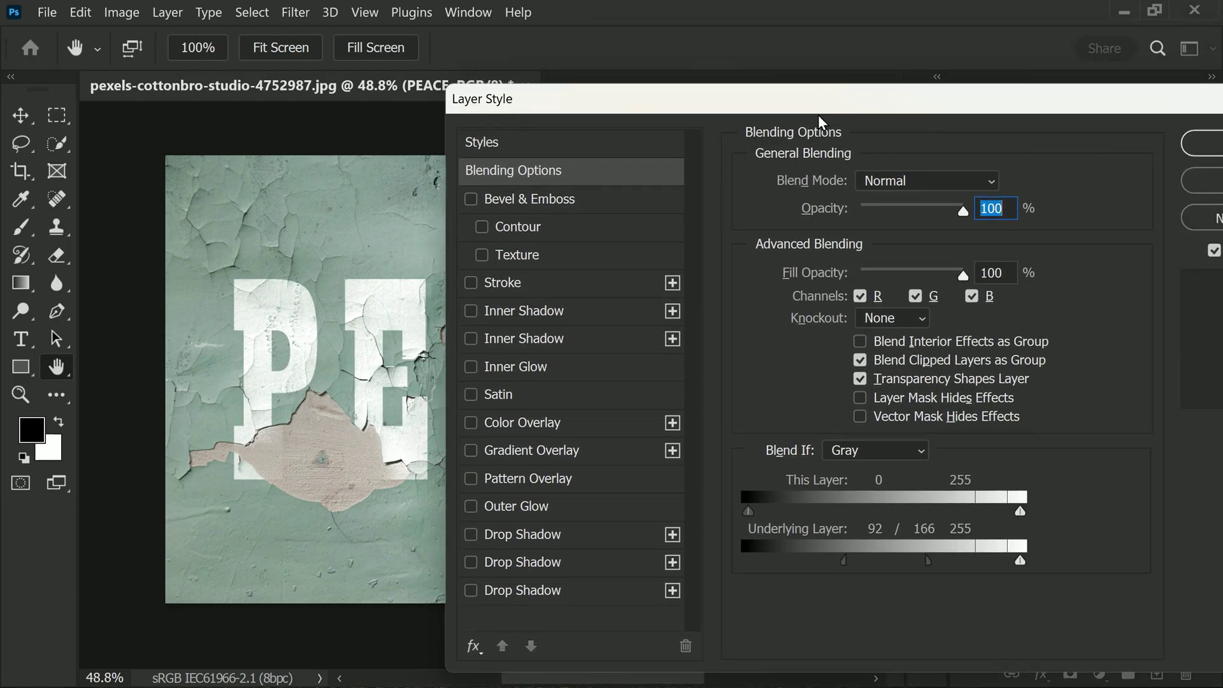
click(1198, 143)
Step: Confirm the blending settings and toggle the PEACE layer off and on to compare
key(b)
click(966, 244)
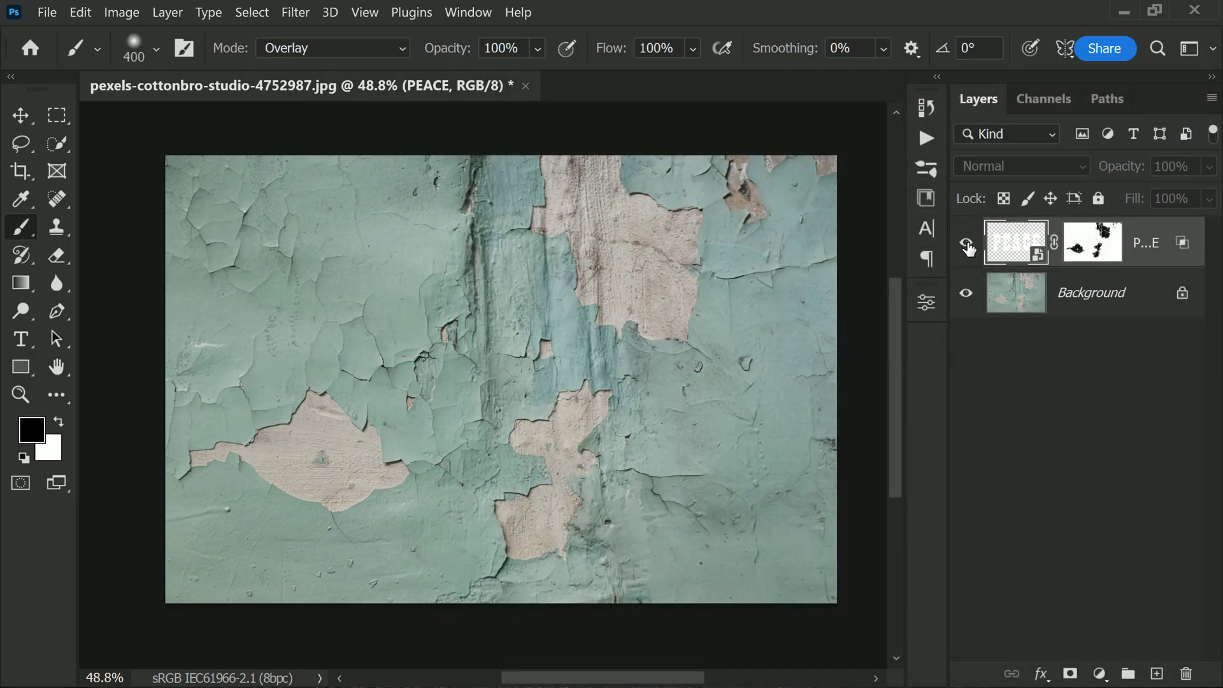
click(966, 244)
Step: Apply a Displace filter at scale 10 to PEACE, using displace.psd as the map
click(295, 12)
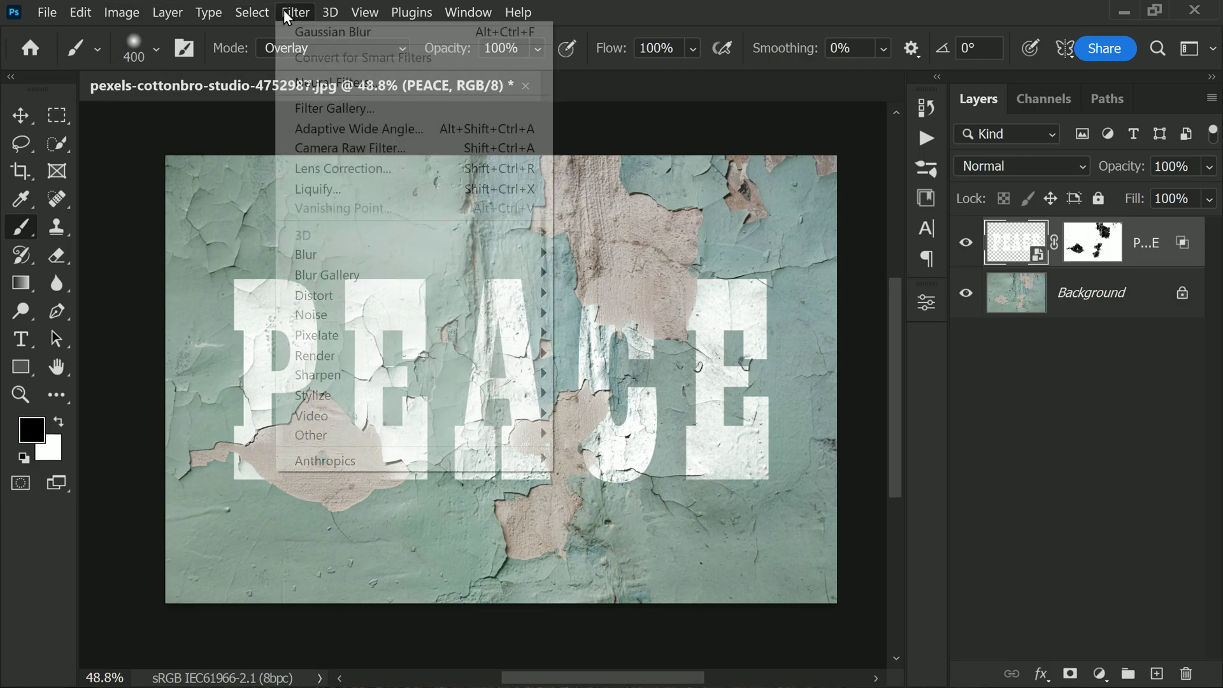
mouse_move(522, 303)
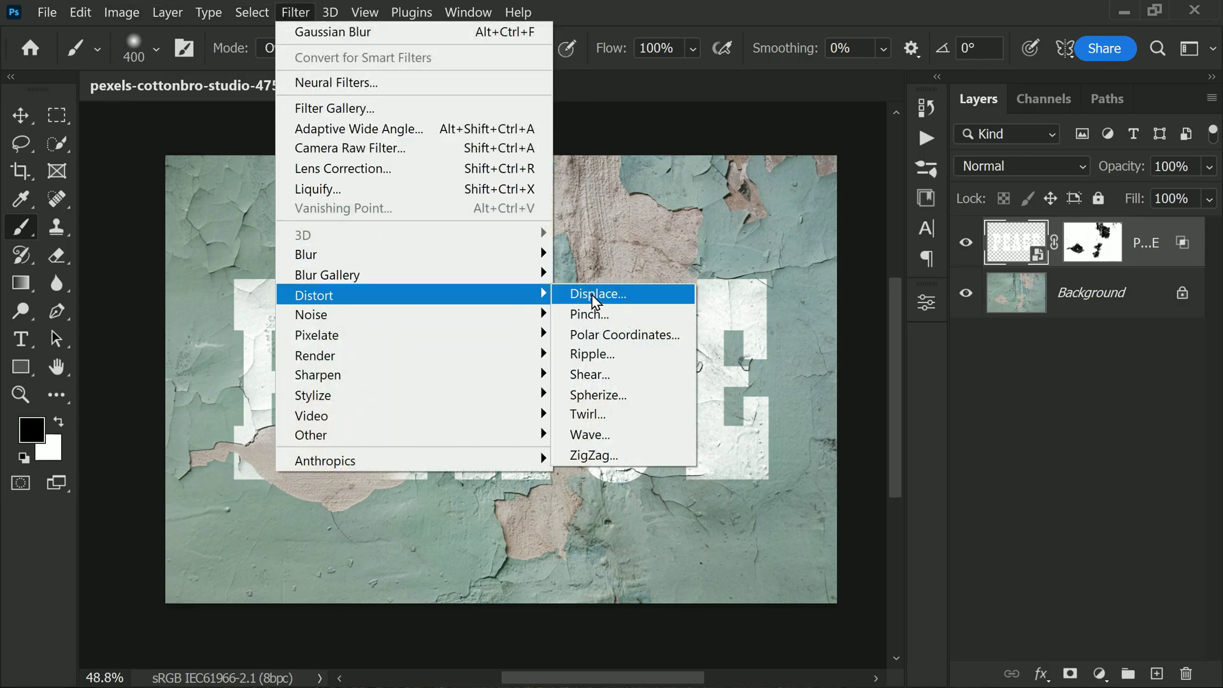
click(598, 294)
click(758, 227)
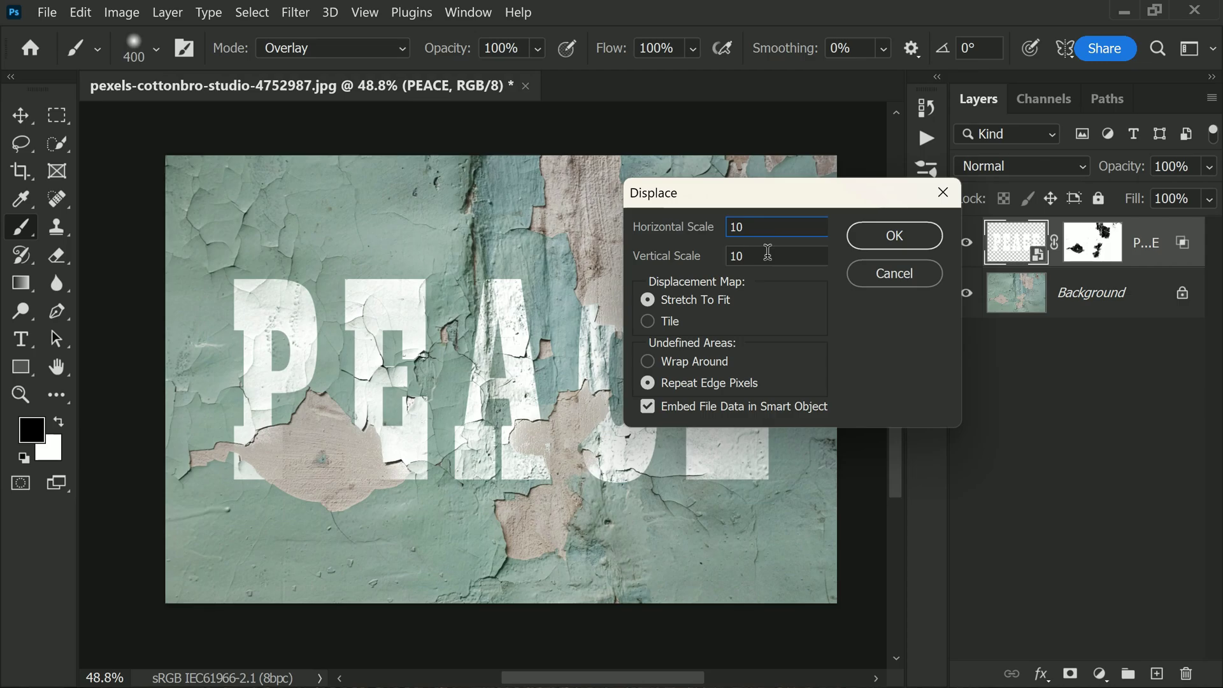
click(905, 244)
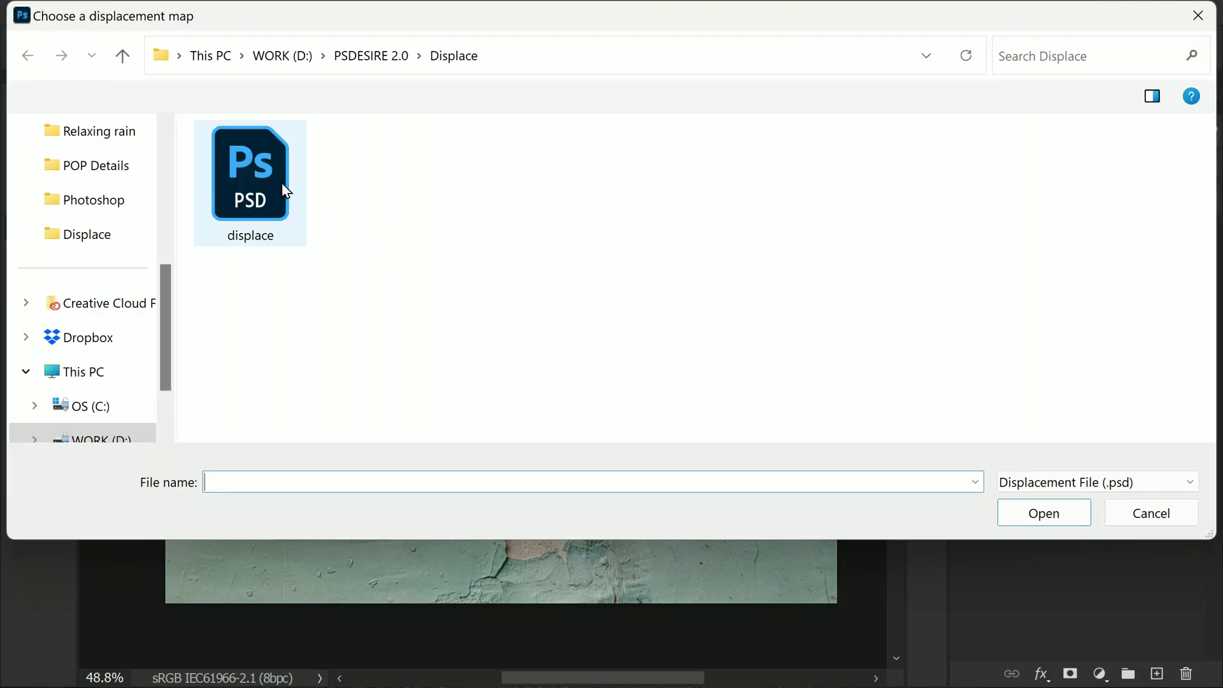
double_click(285, 190)
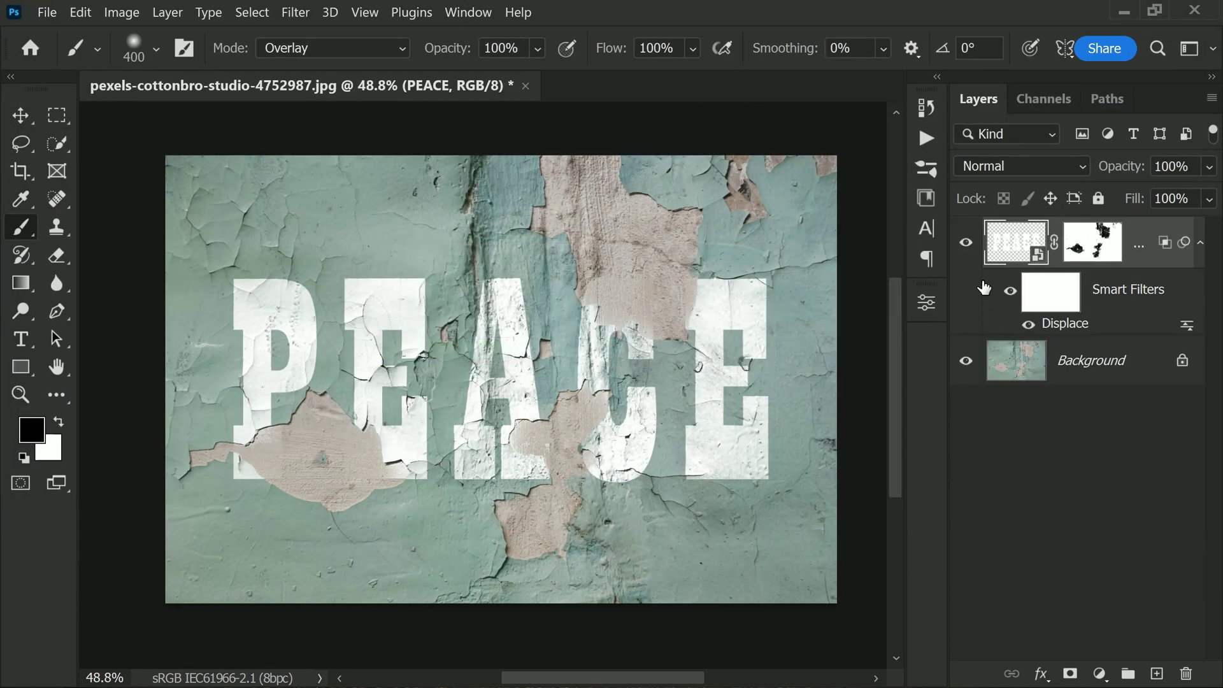
scroll(579, 322, down, 1)
Step: Add a Color Lookup adjustment layer set to the FoggyNight lookup table
key(v)
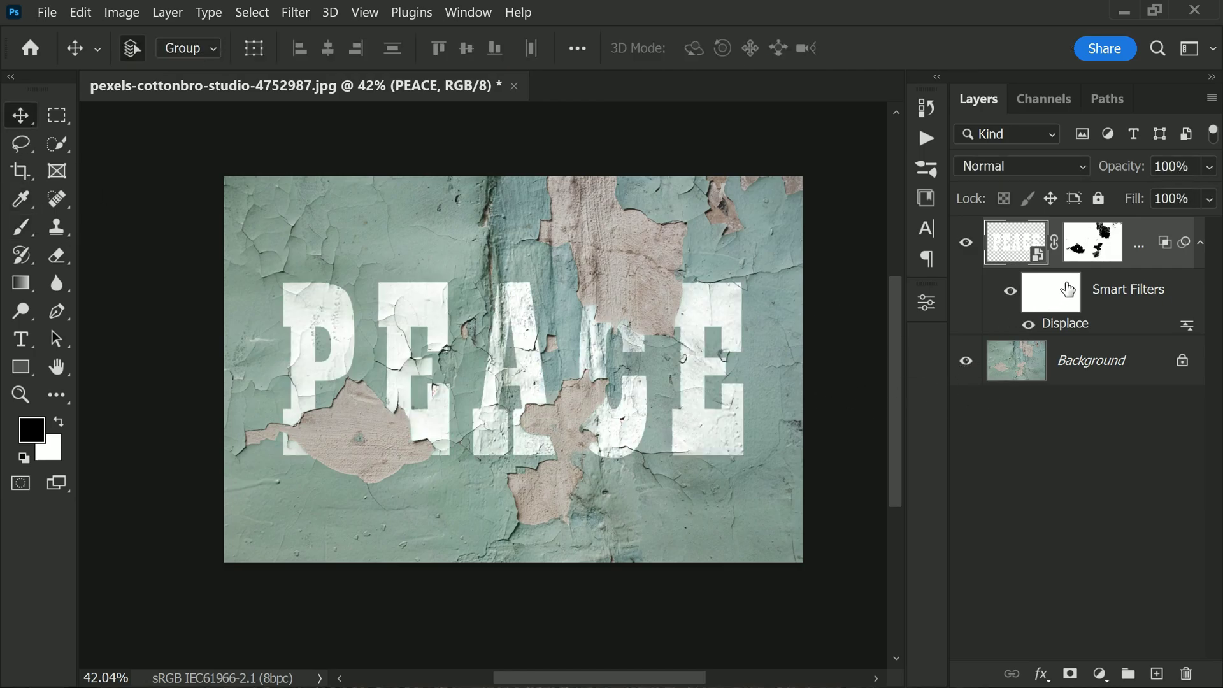
click(1103, 672)
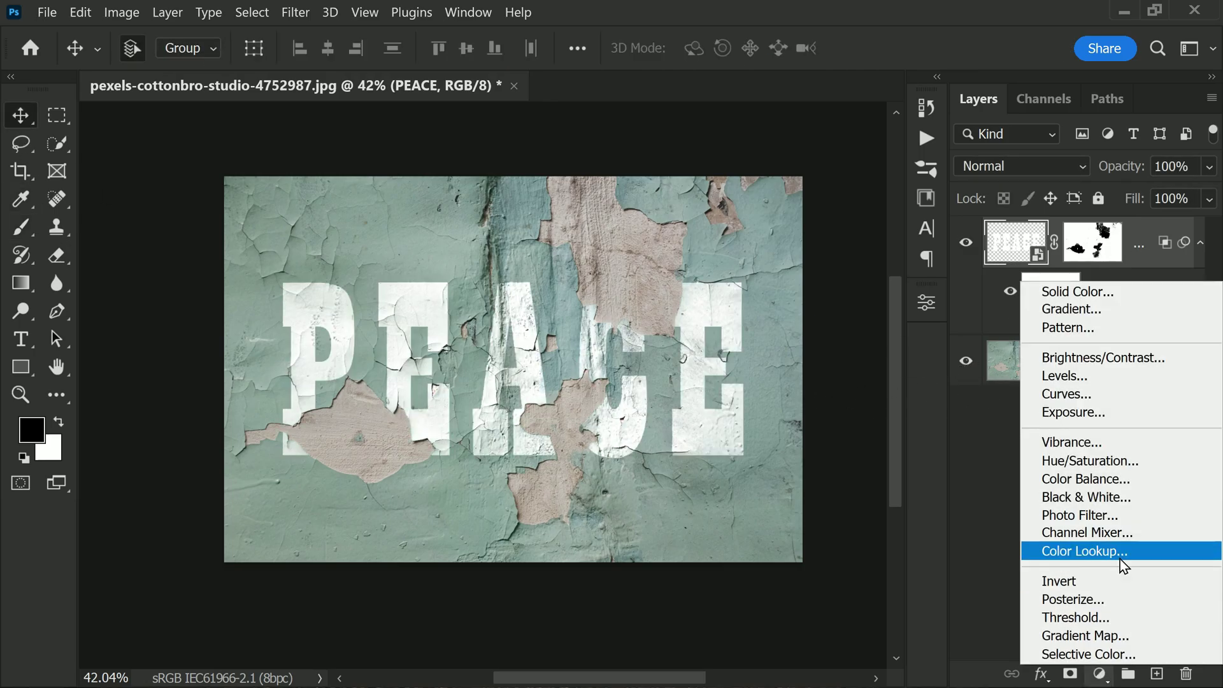
click(1118, 552)
click(843, 299)
click(837, 274)
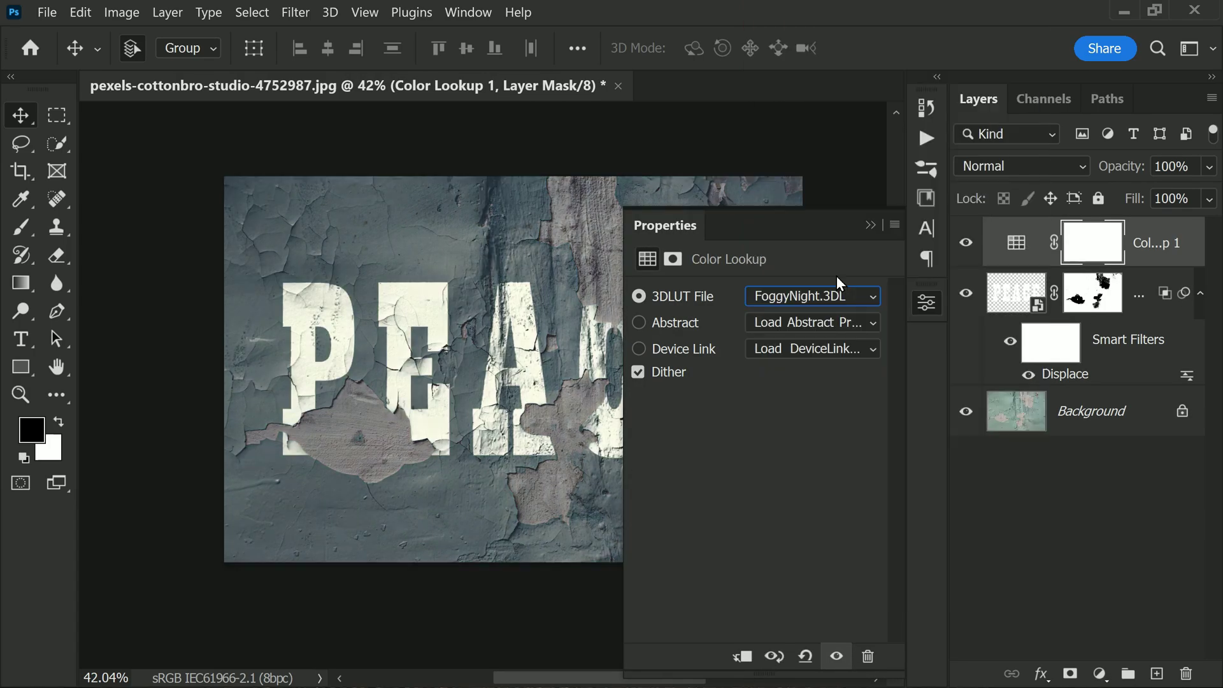
click(870, 225)
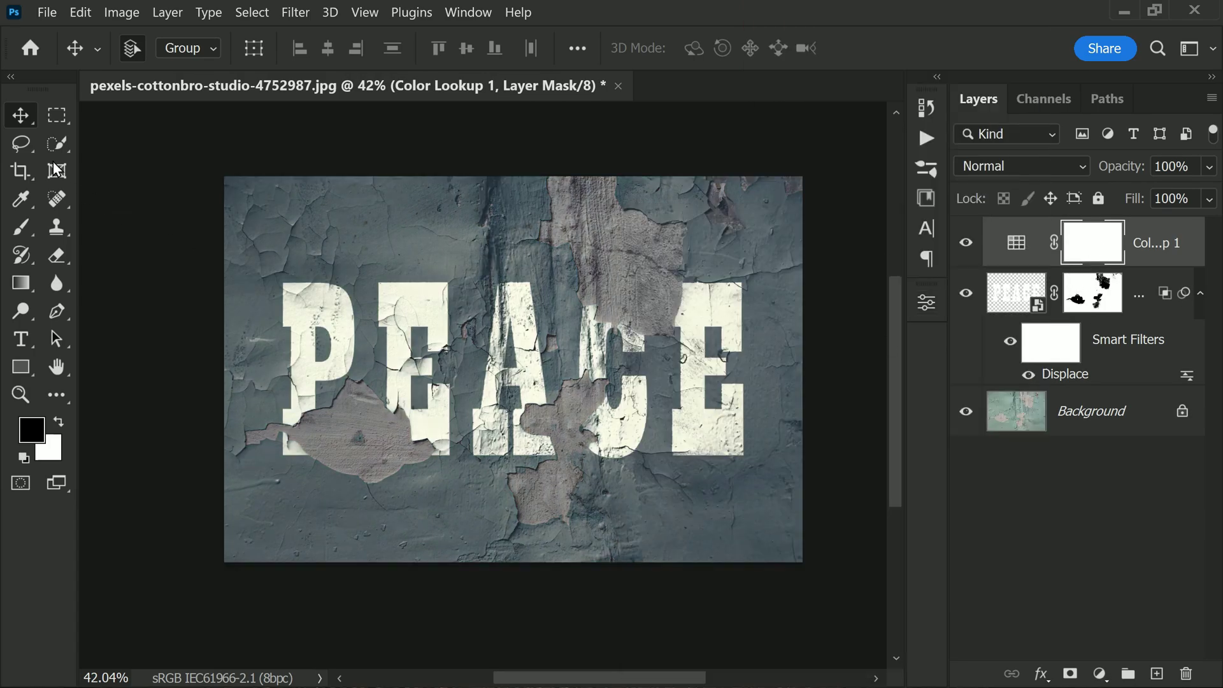
Step: Fill the lookup's mask with Apply Image using the inverted merged image in Multiply
click(121, 12)
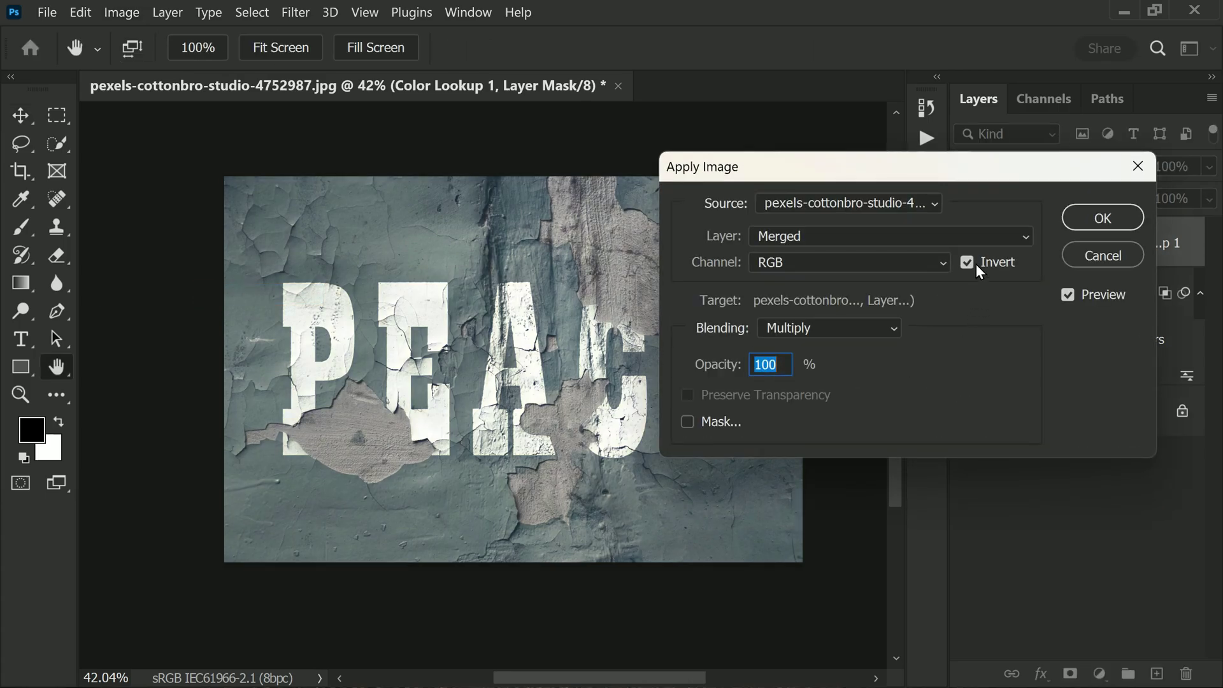
click(979, 270)
click(979, 270)
click(1095, 217)
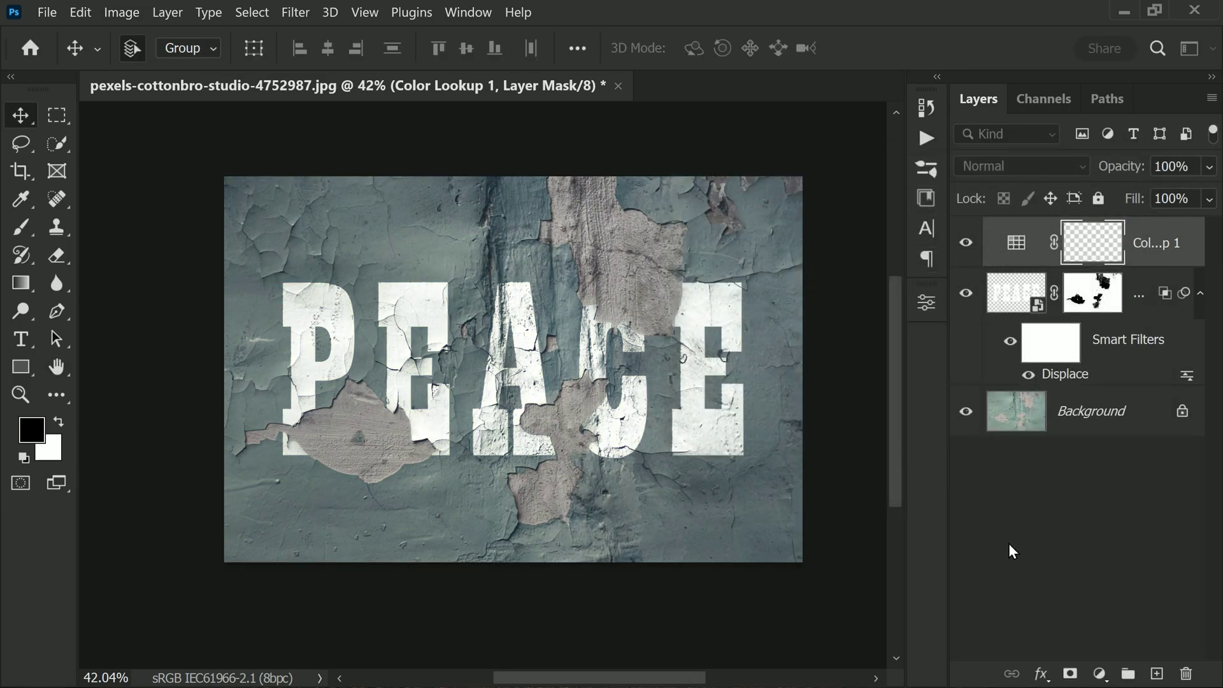
click(966, 243)
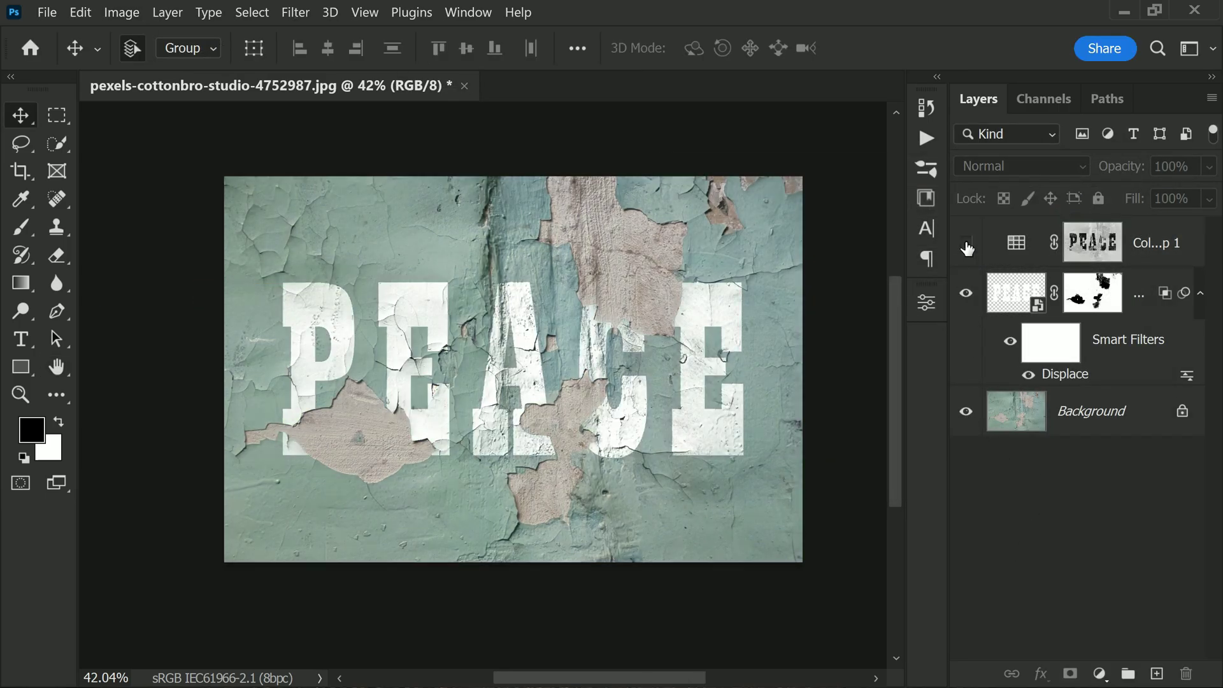
click(967, 294)
click(967, 293)
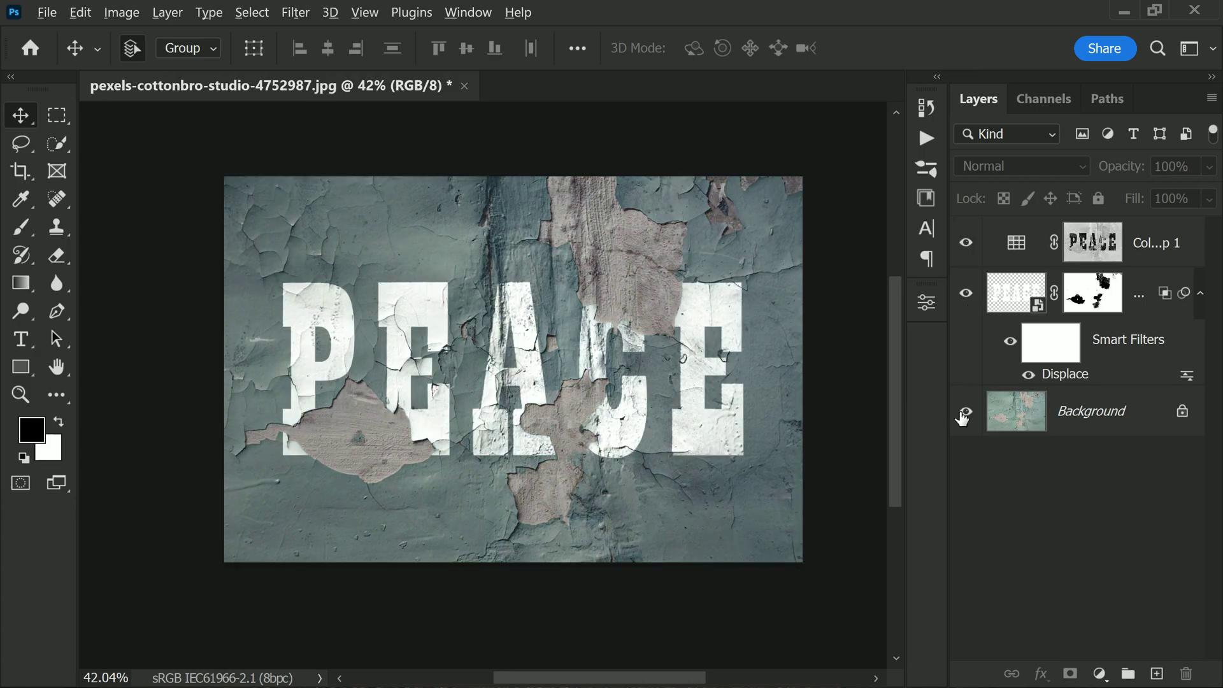